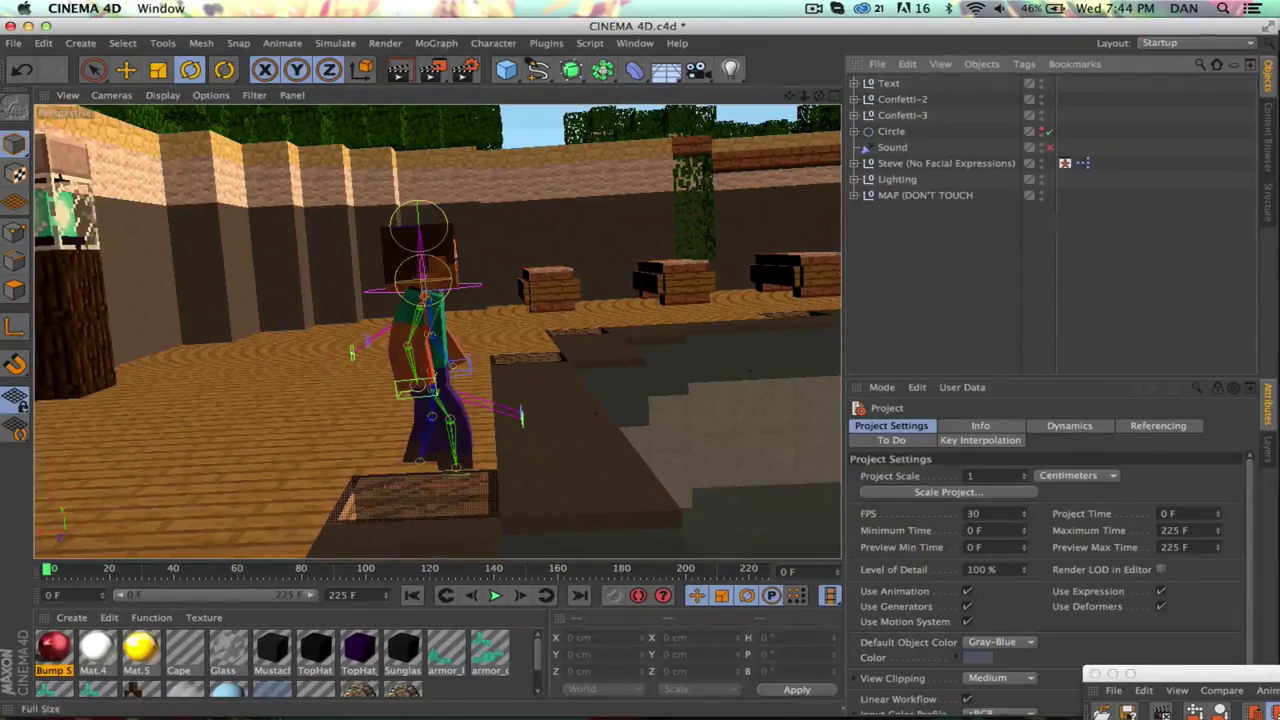
# Step: Clear the selection on the character and play the intro animation from frame 0, stopping at about frame 77
pyautogui.click(418, 330)
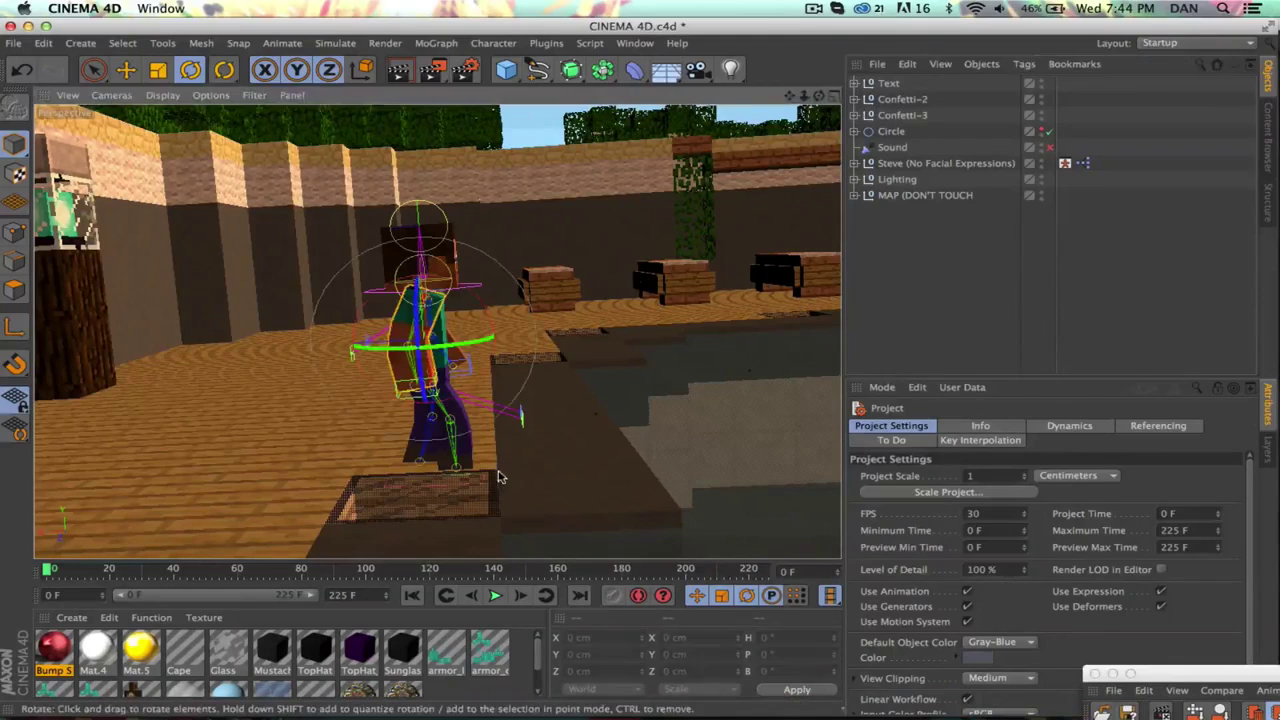
pyautogui.click(884, 258)
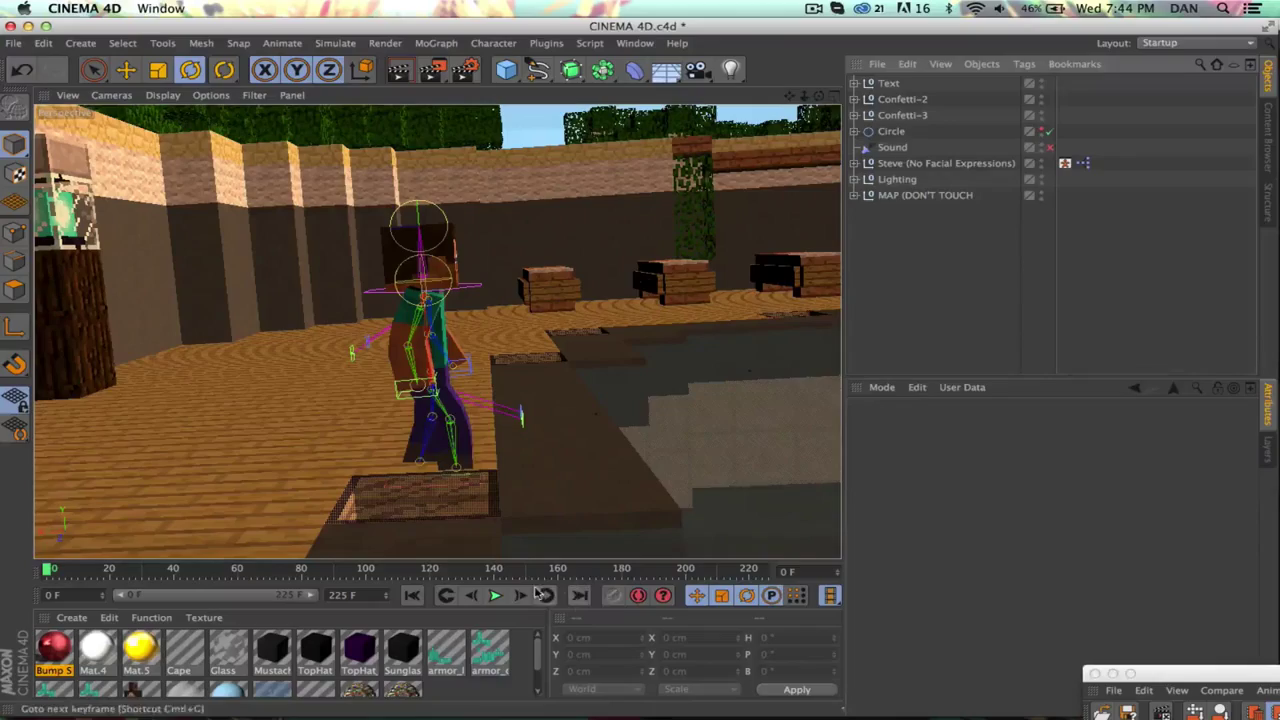
pyautogui.click(500, 597)
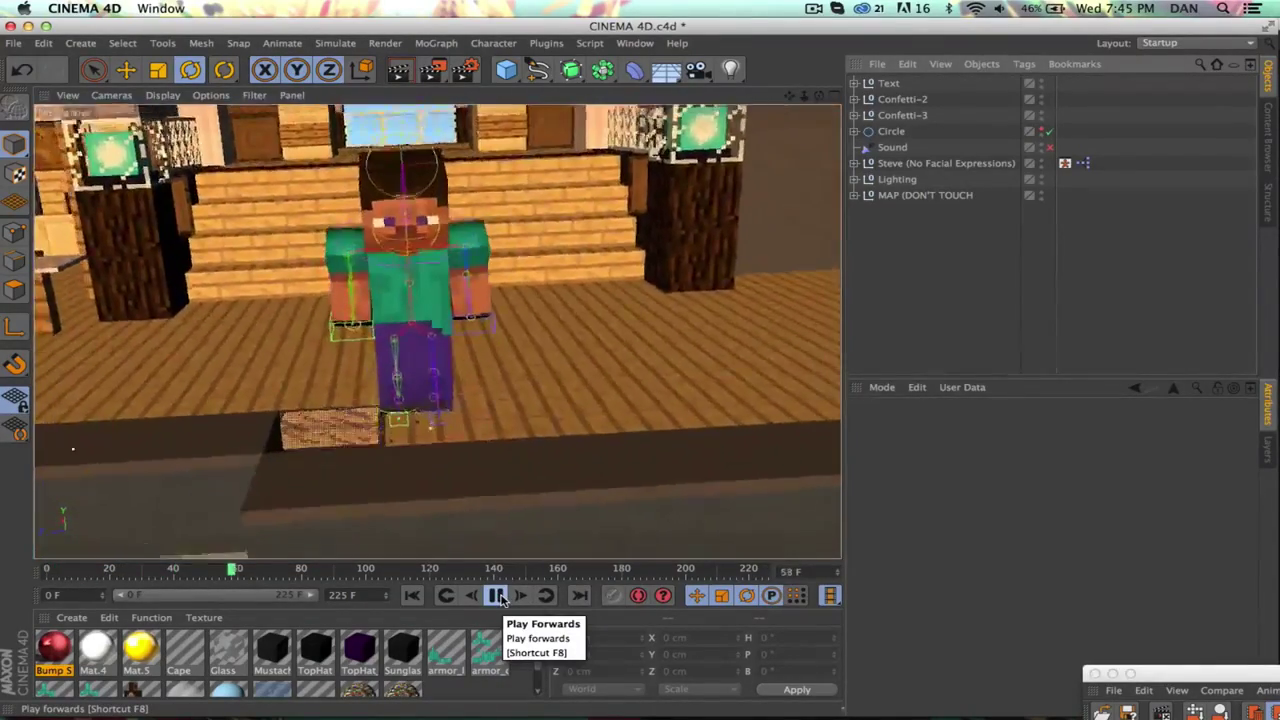
pyautogui.click(497, 596)
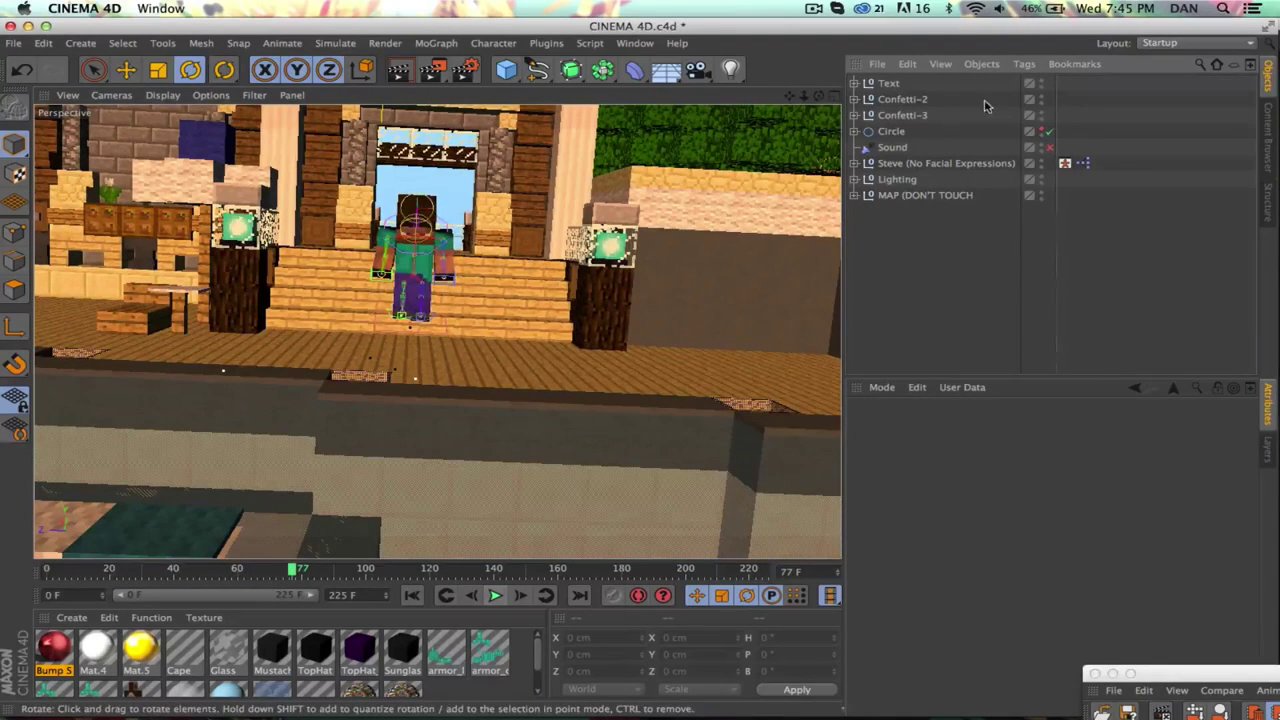
# Step: Show the Steve rig's user data with the armor and custom skin settings
pyautogui.click(915, 164)
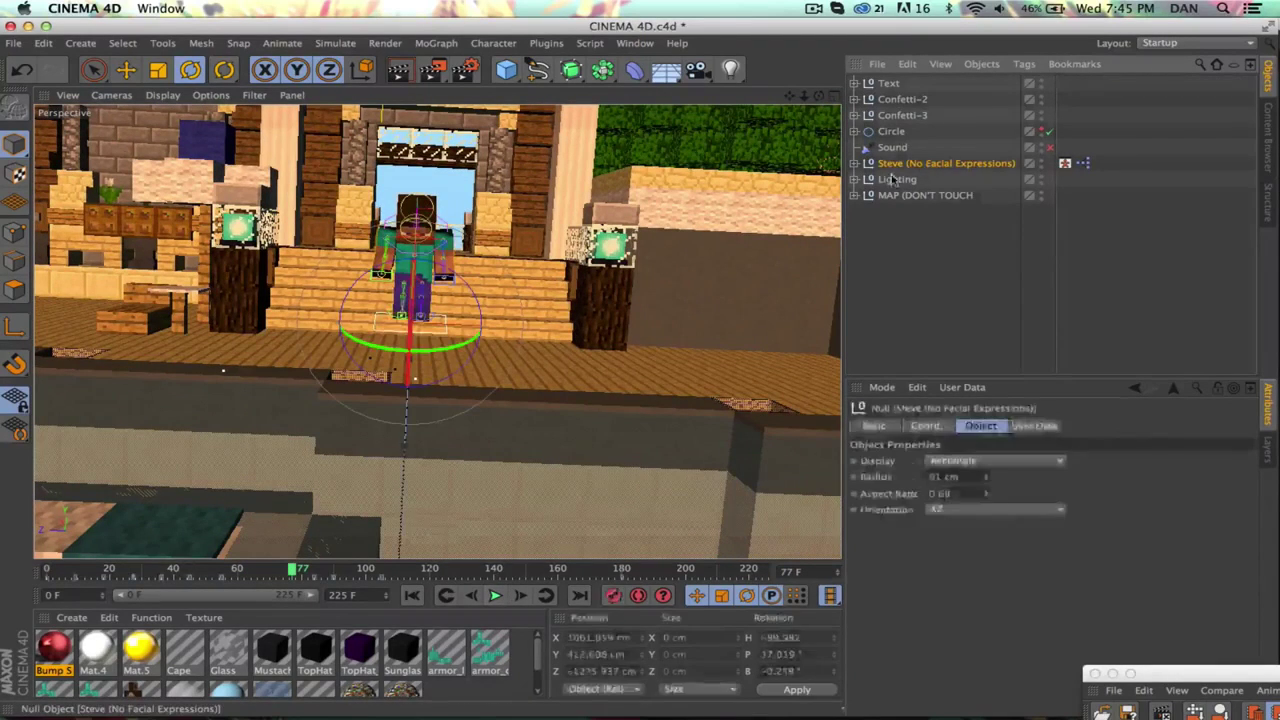
pyautogui.click(1270, 445)
pyautogui.click(1268, 405)
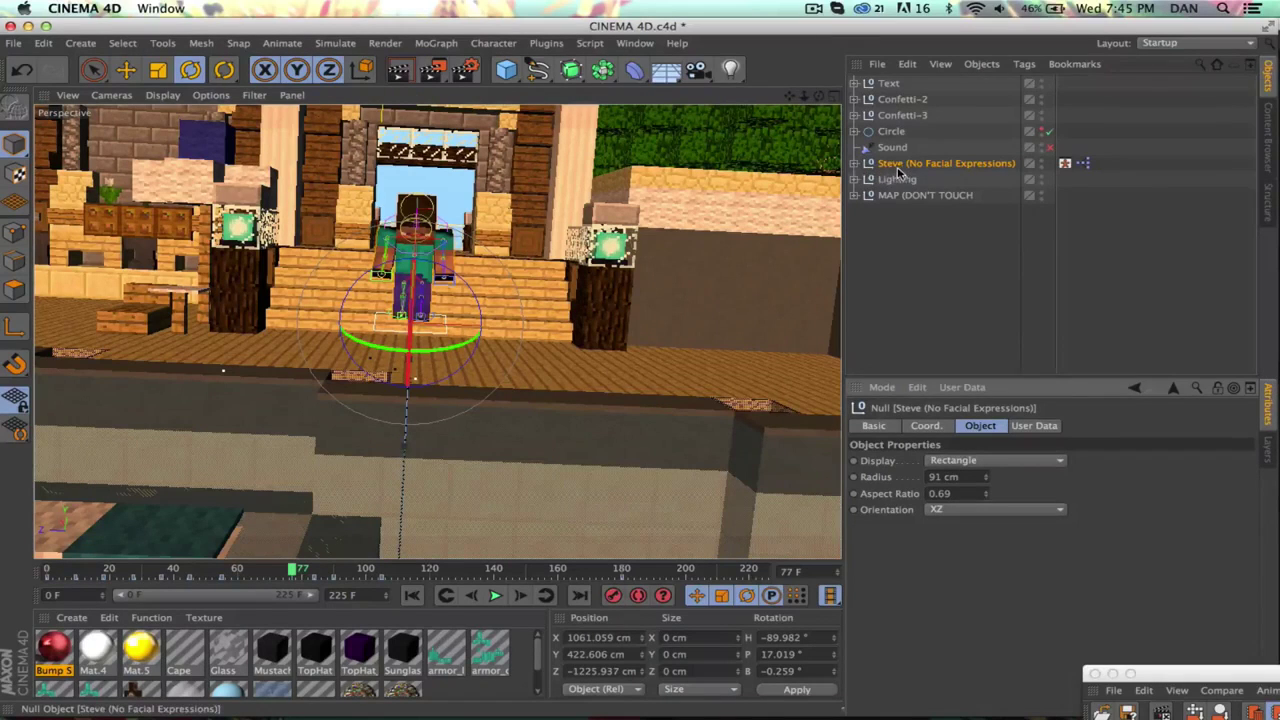
pyautogui.click(1031, 427)
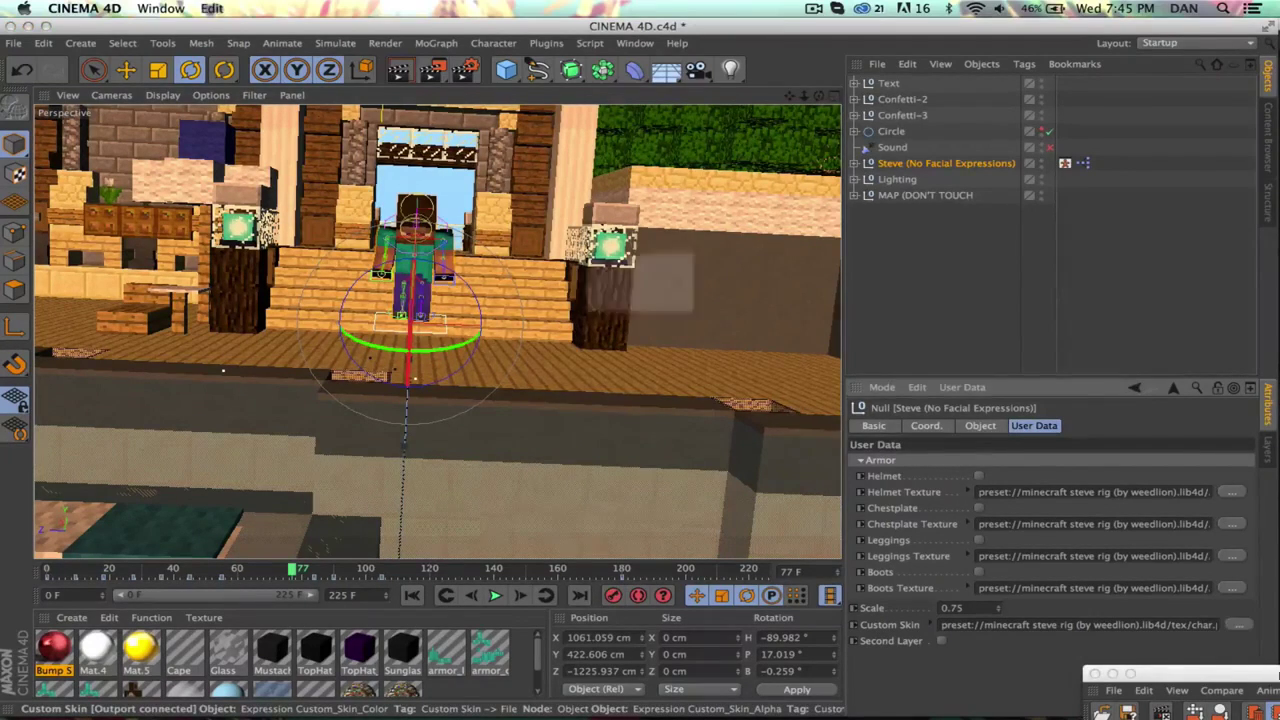
pyautogui.click(827, 448)
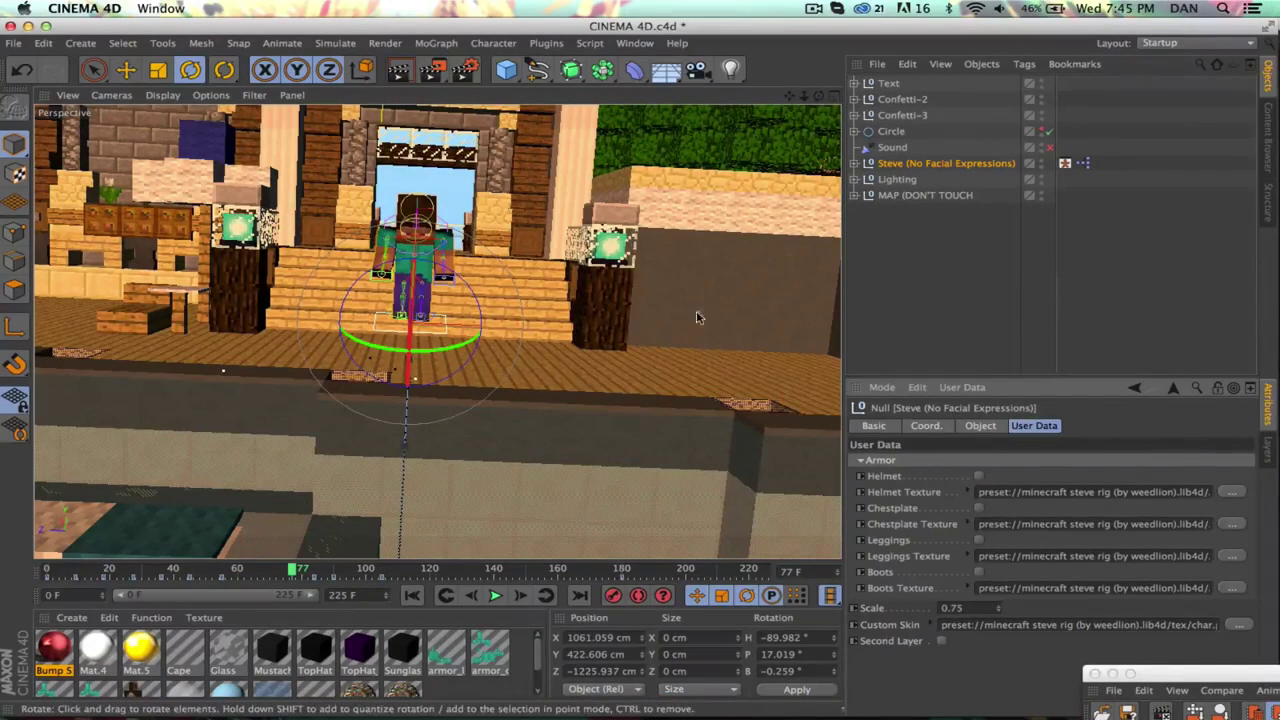
# Step: Expand the Text group, go to frame 145 and set the MoText object's text to "fjdsbgsdubg"
pyautogui.click(856, 84)
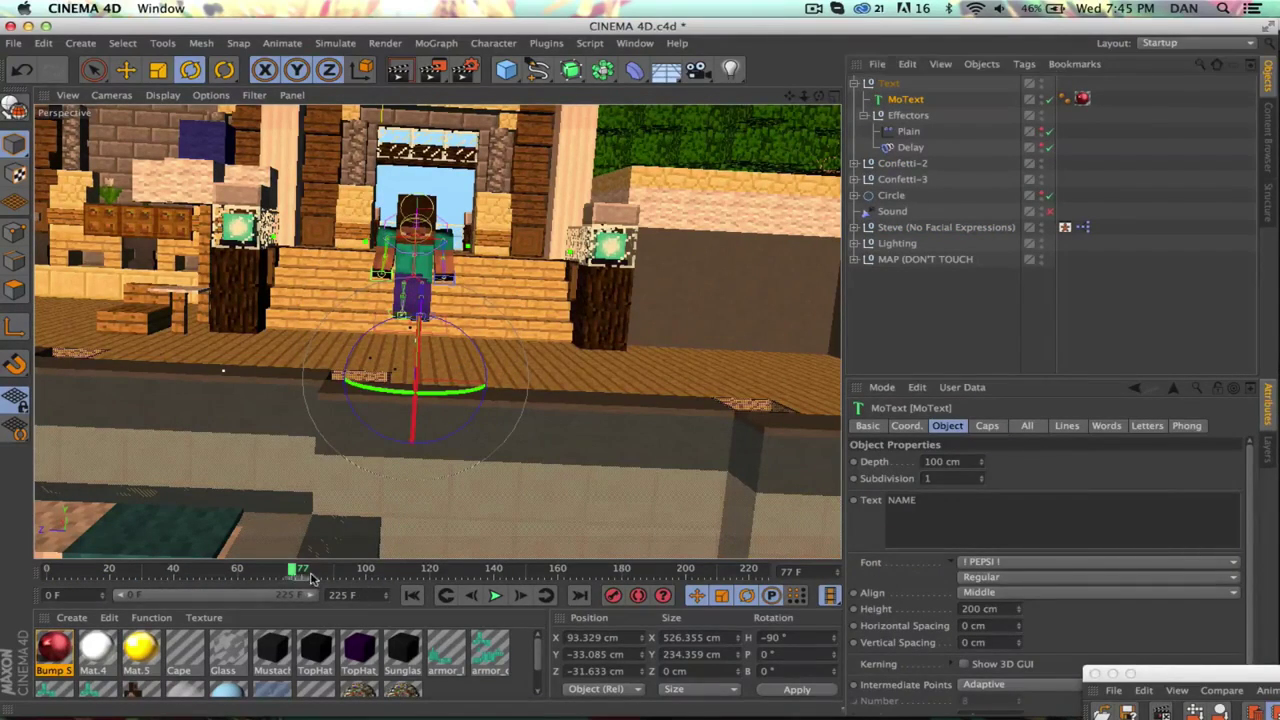
pyautogui.moveTo(298, 575); pyautogui.dragTo(510, 549)
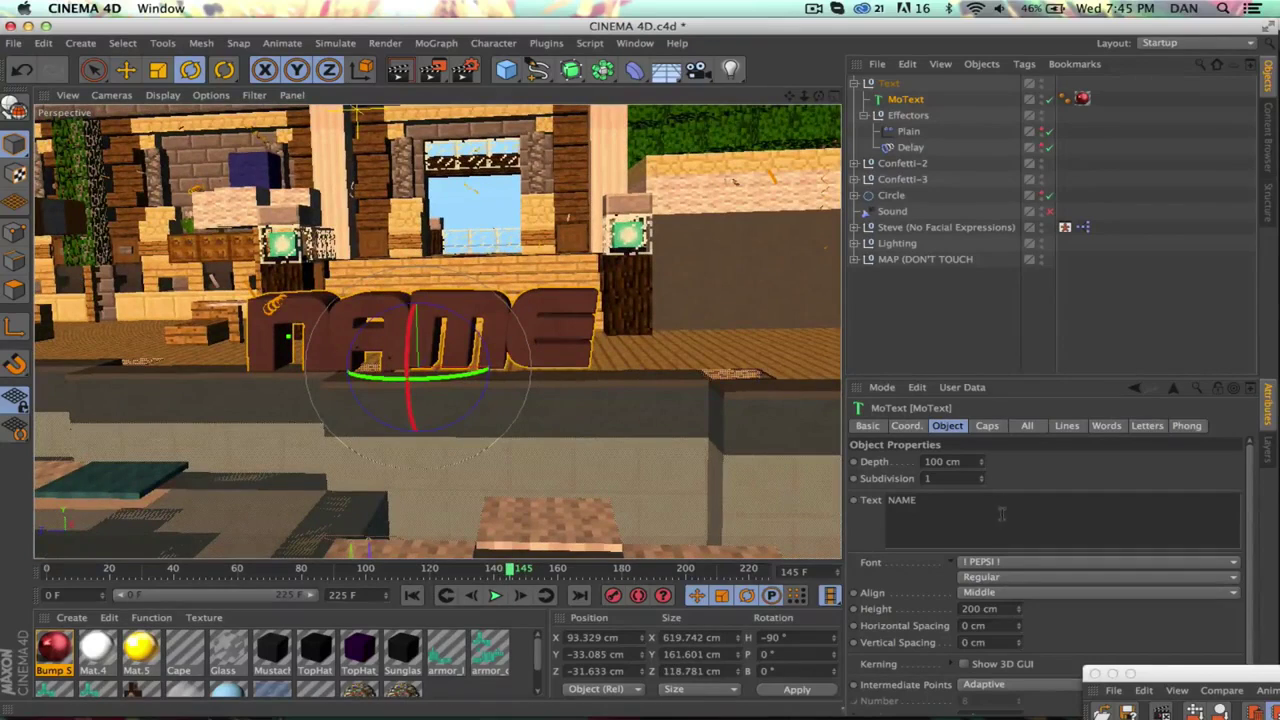
pyautogui.doubleClick(901, 500)
pyautogui.write('fjdsbgsdubg')
pyautogui.press('Return')
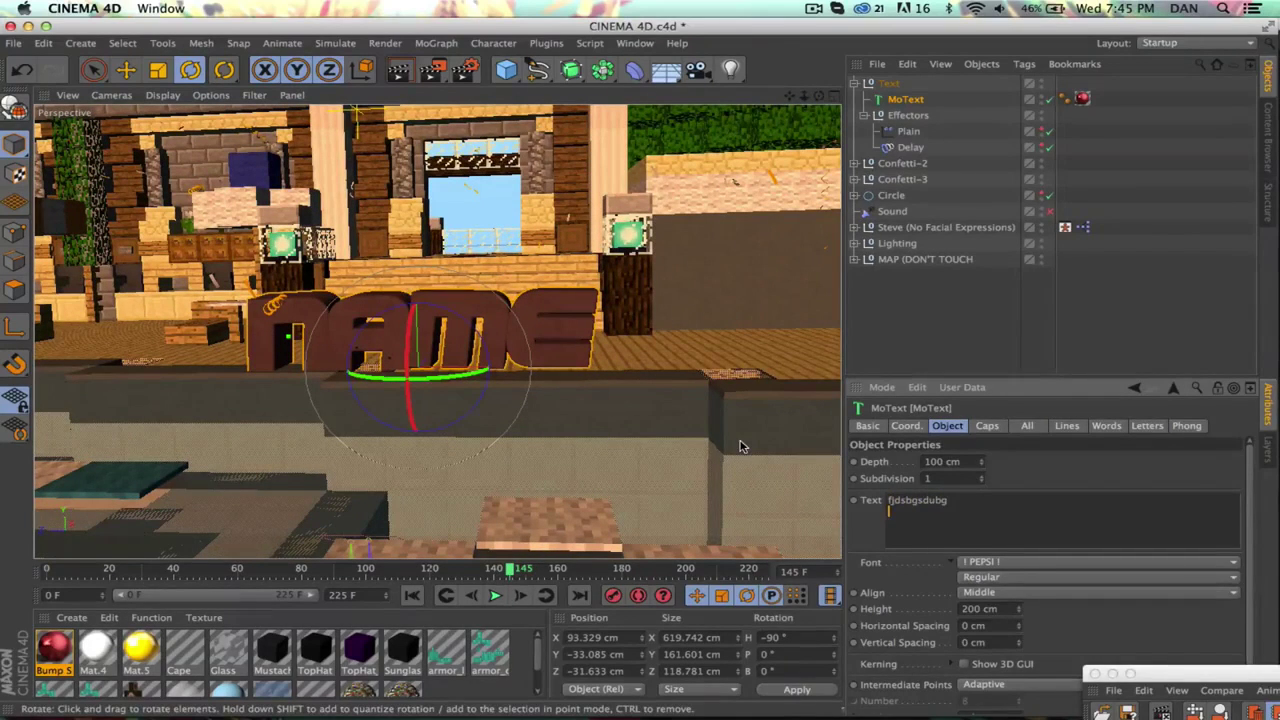
pyautogui.click(850, 305)
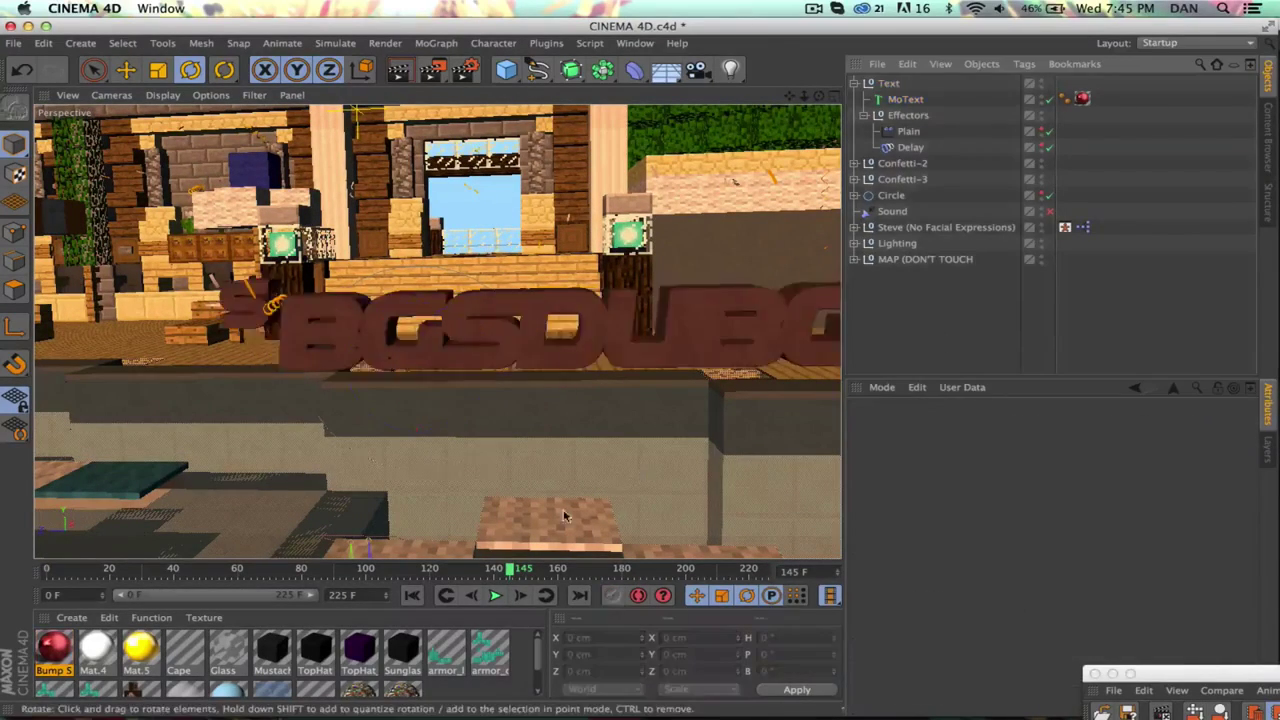
# Step: Go to frame 120 and change the MoText object's text to "NAME"
pyautogui.click(494, 596)
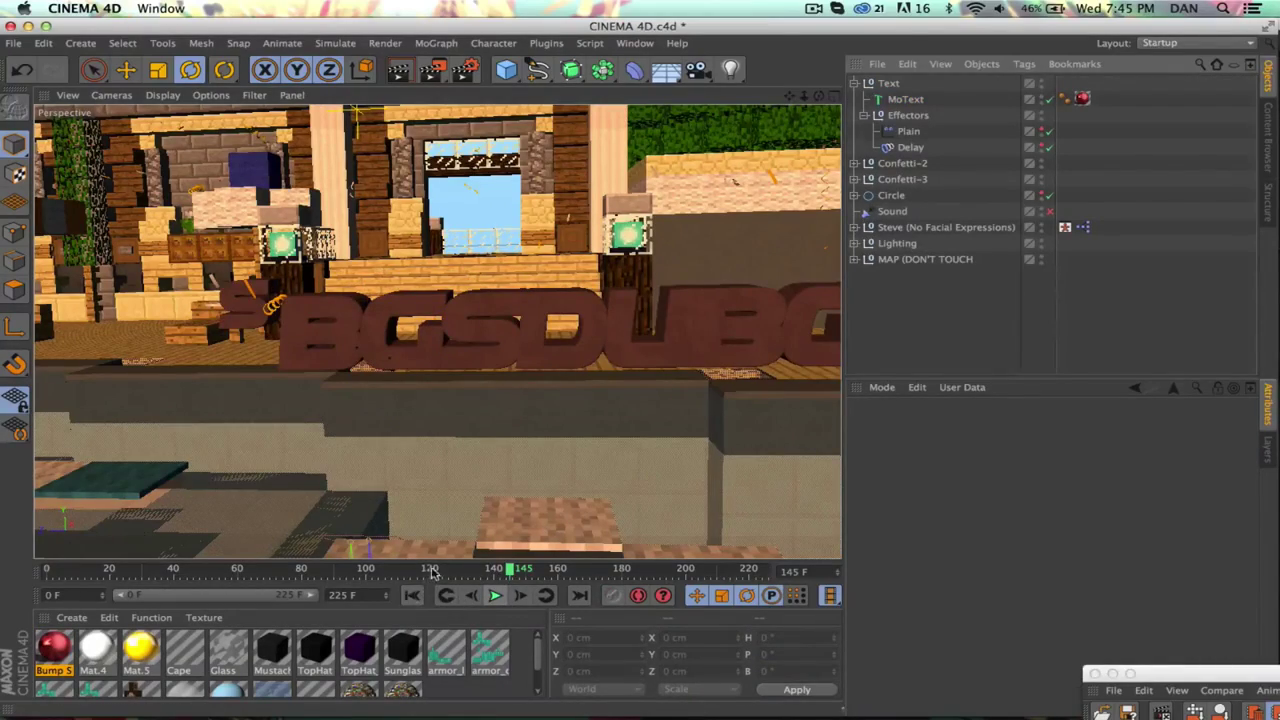
pyautogui.moveTo(434, 570)
pyautogui.mouseDown()
pyautogui.moveTo(258, 568)
pyautogui.moveTo(430, 568)
pyautogui.mouseUp()
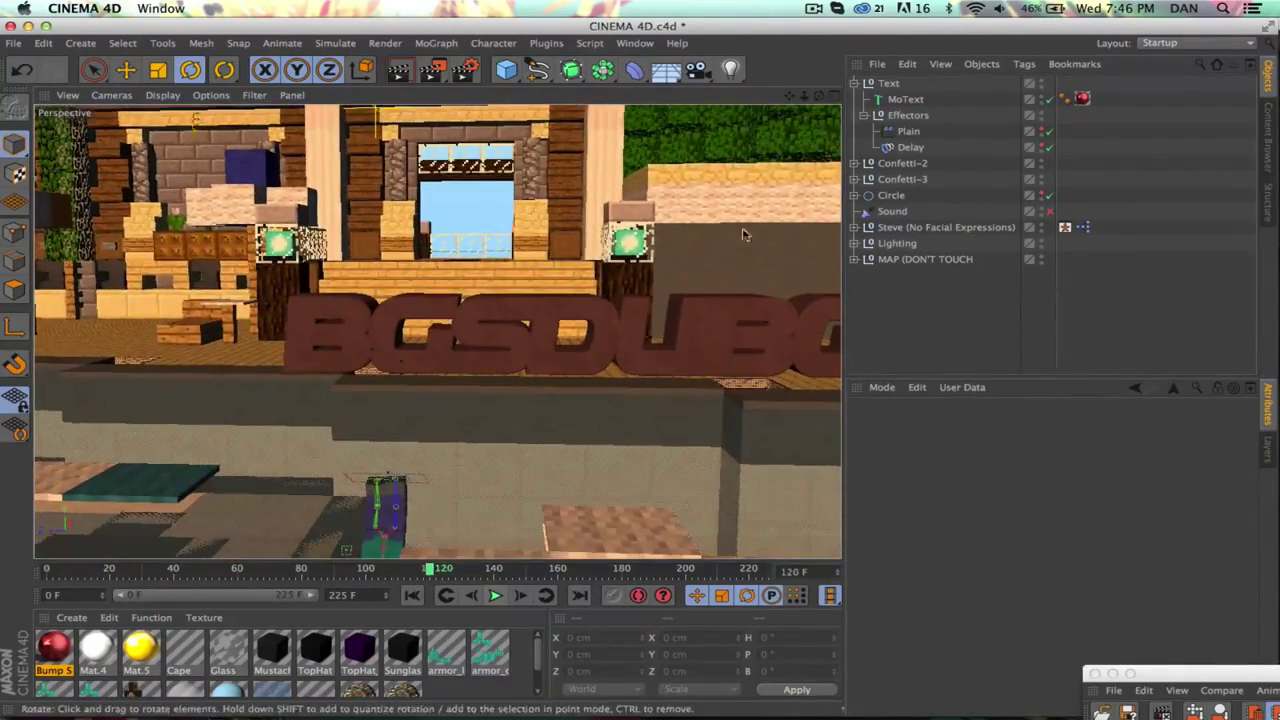
pyautogui.click(906, 99)
pyautogui.doubleClick(960, 500)
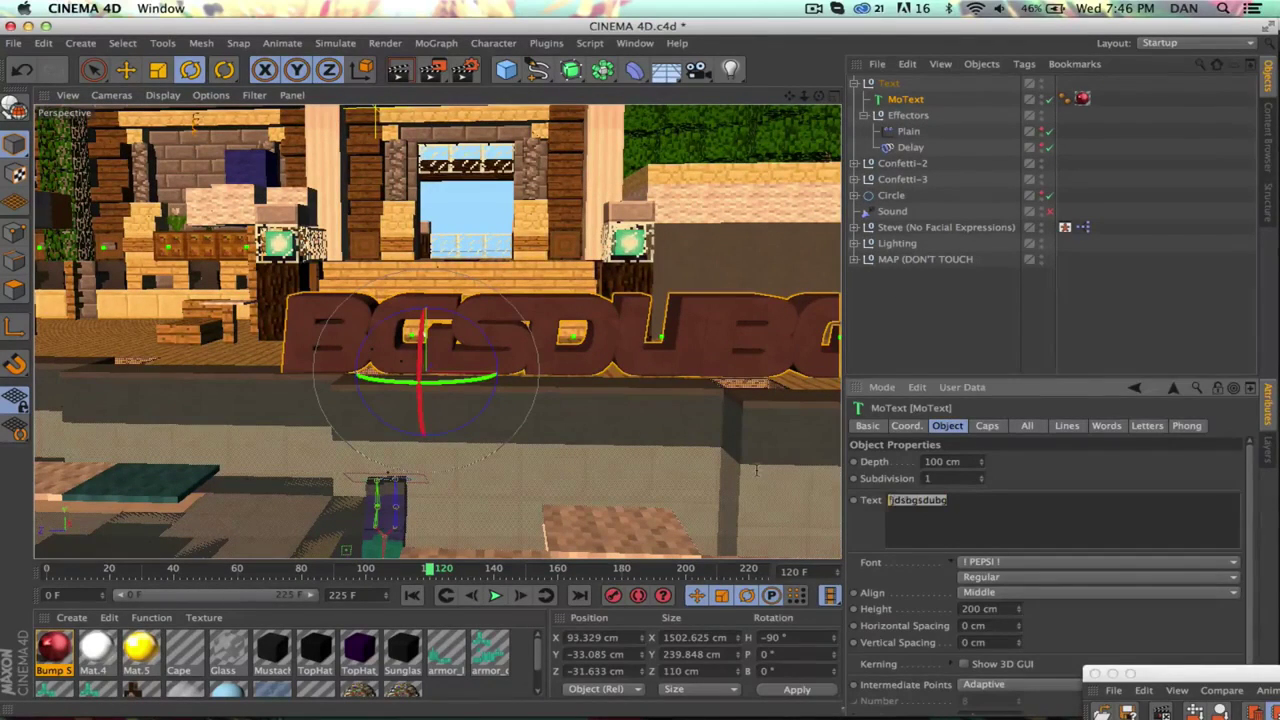
pyautogui.write('N')
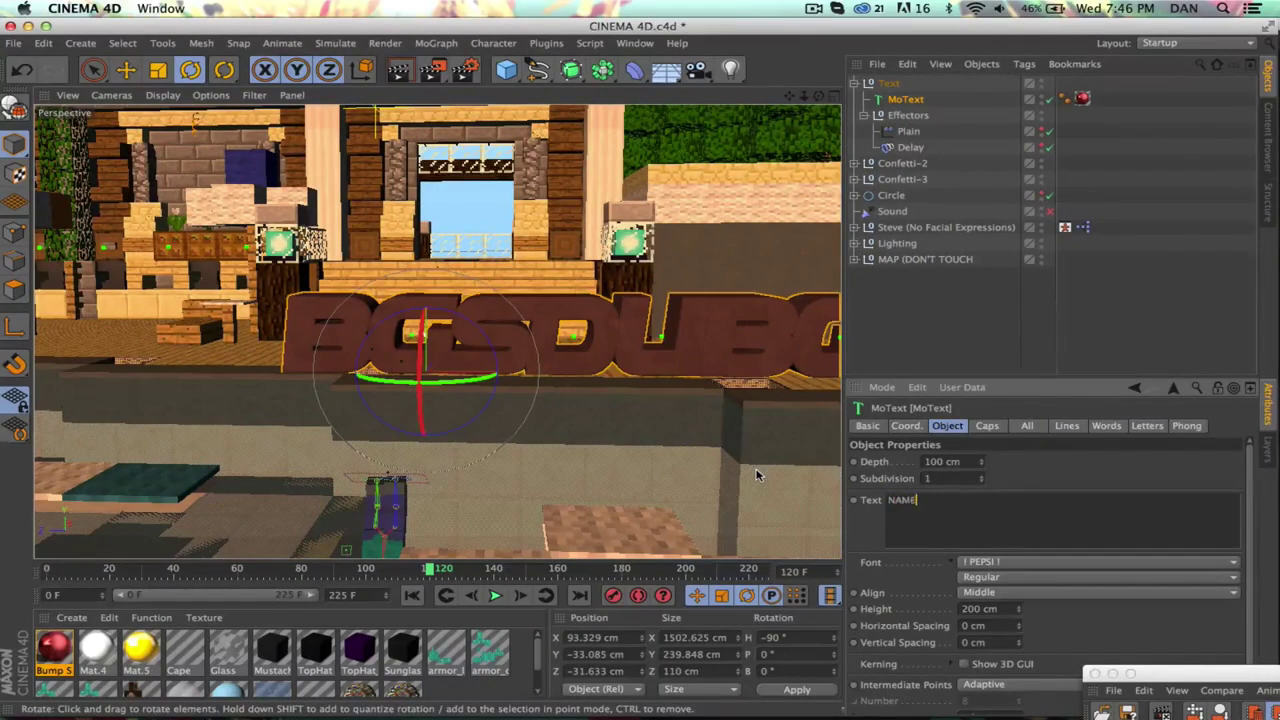
pyautogui.write('AME')
pyautogui.click(940, 310)
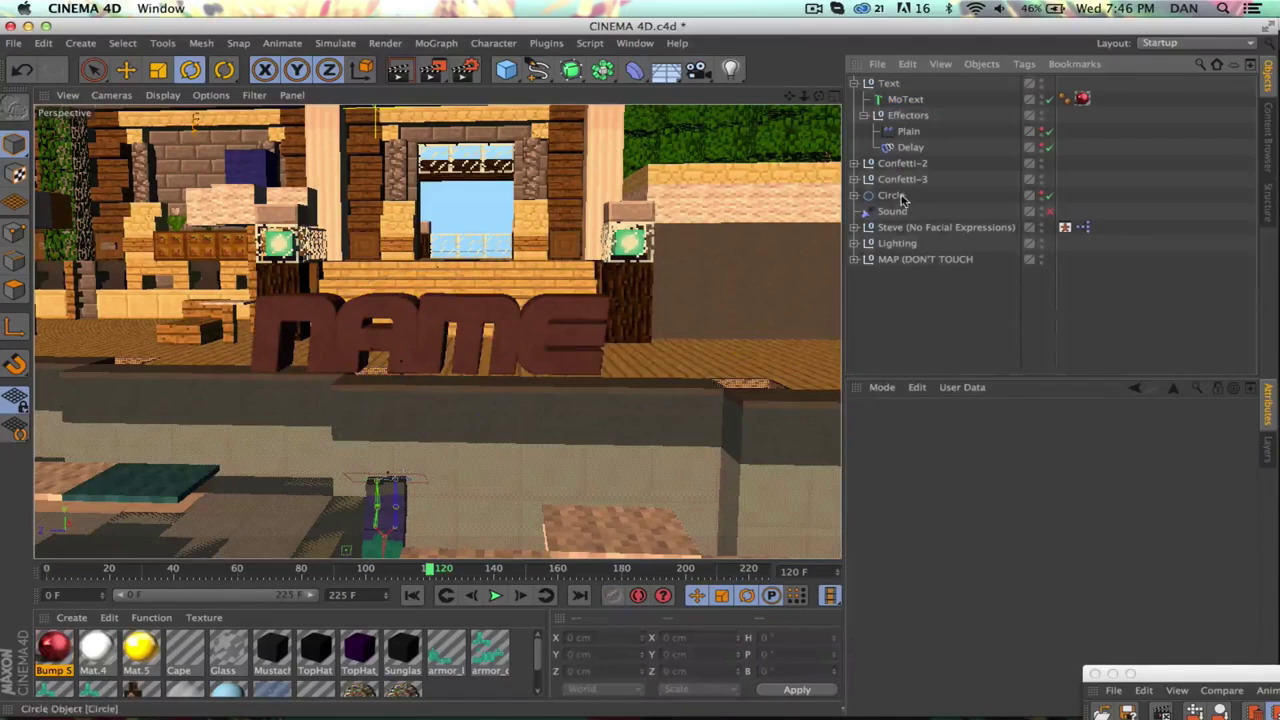
# Step: Select the Plain effector of the text and switch the viewport from the scene camera to the default camera
pyautogui.click(887, 134)
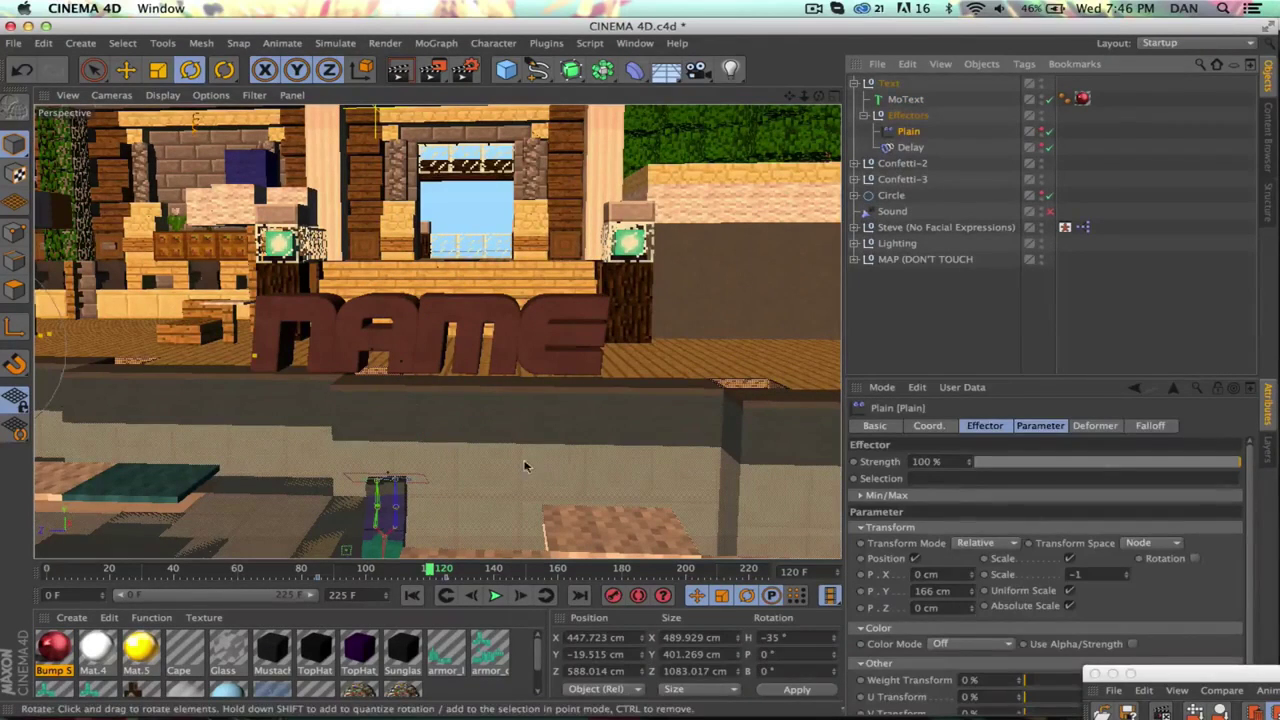
pyautogui.click(111, 95)
pyautogui.moveTo(150, 131)
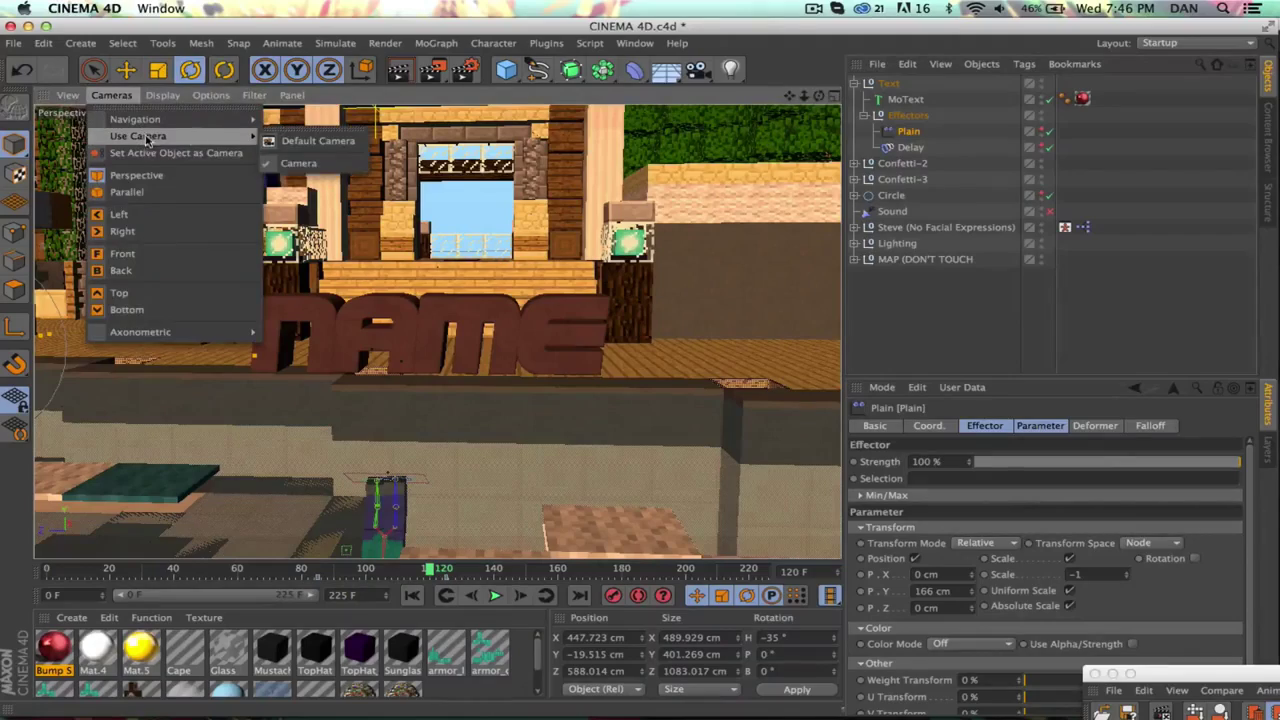
pyautogui.click(310, 160)
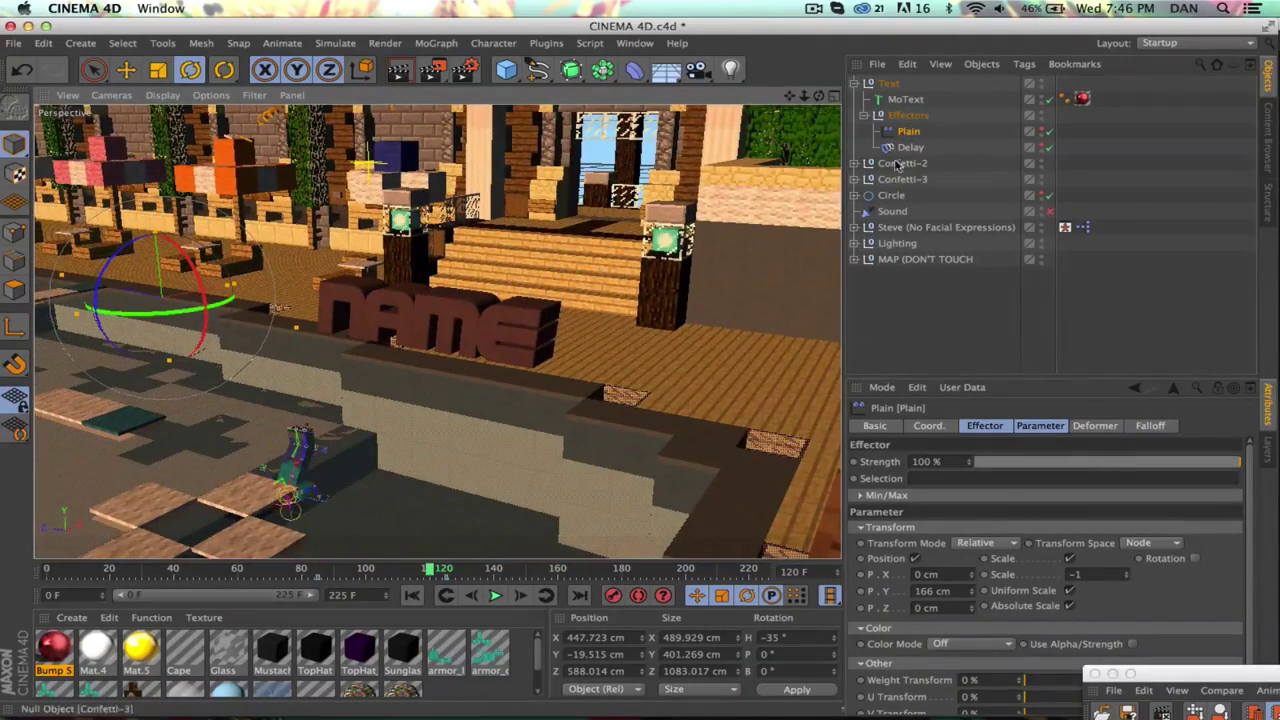
# Step: Set the MoText object's text to the longer word "SYCLIPSE"
pyautogui.click(903, 99)
pyautogui.doubleClick(936, 502)
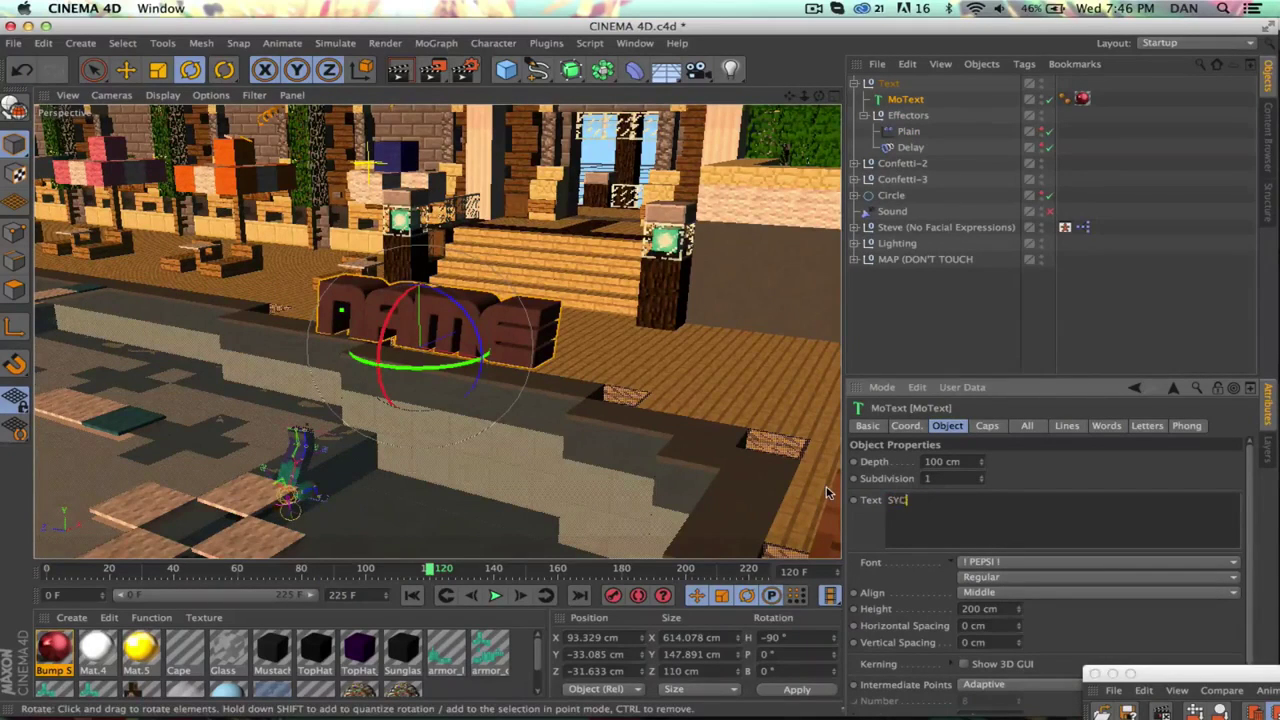
pyautogui.write('SYCLIPSE')
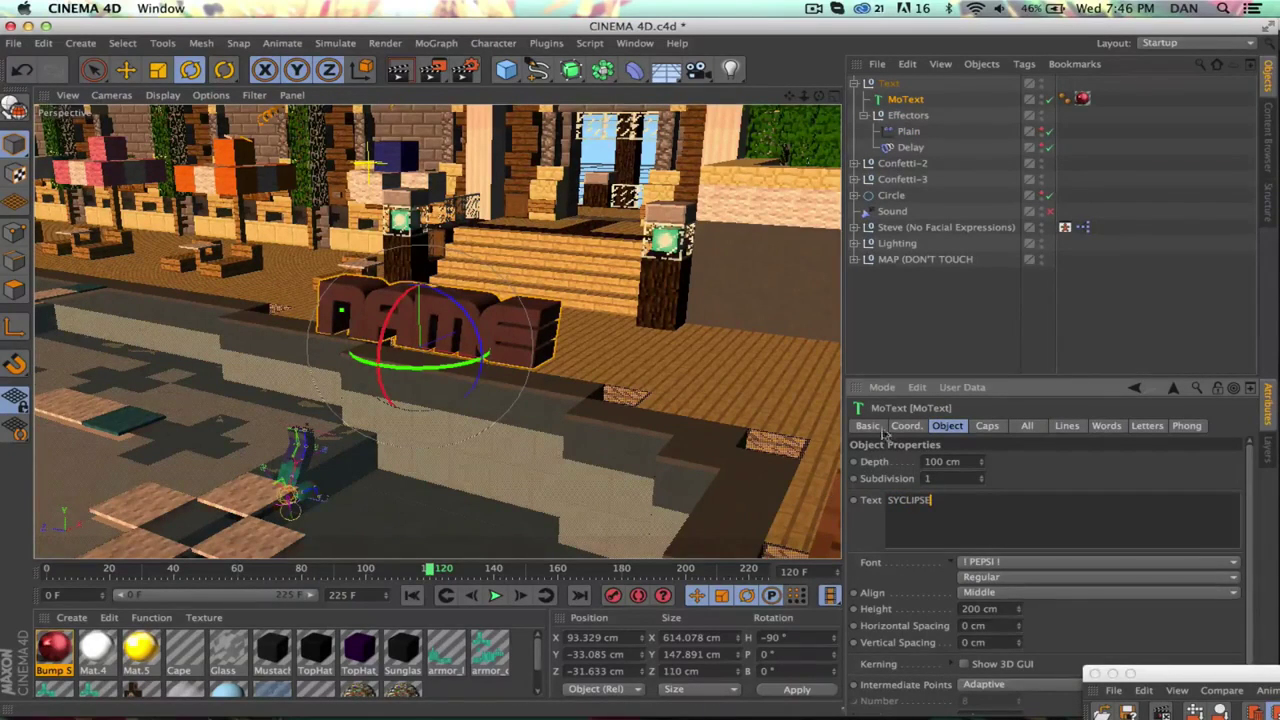
pyautogui.click(930, 320)
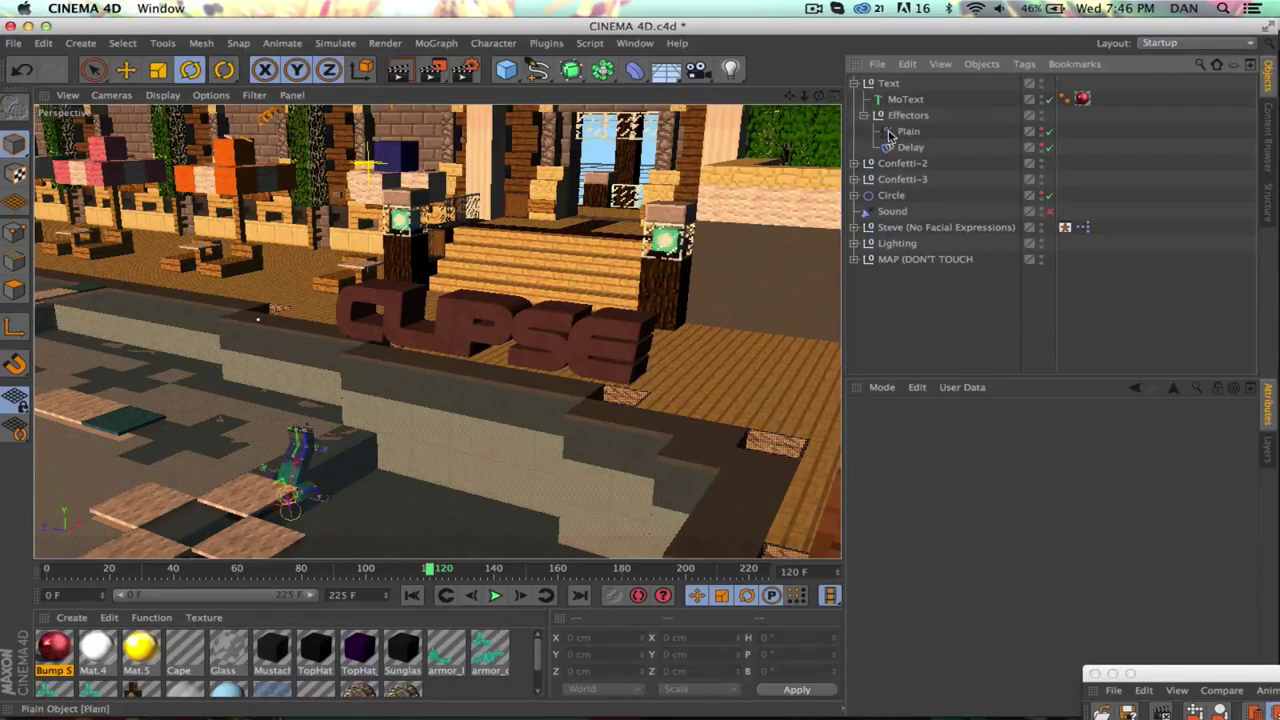
# Step: At frame 125, move the Plain effector away from the lettering to about X 674 cm and Z 911 cm
pyautogui.click(906, 131)
pyautogui.moveTo(447, 577); pyautogui.dragTo(447, 568)
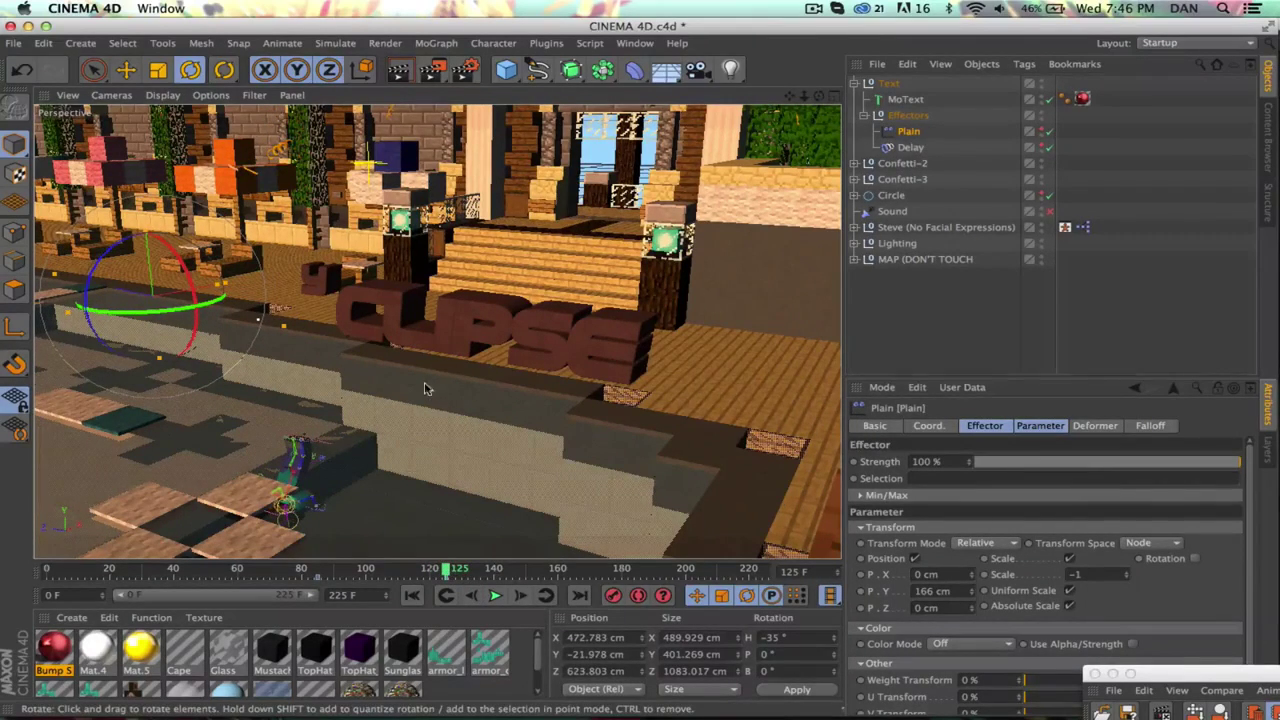
pyautogui.keyDown('alt'); pyautogui.moveTo(281, 341); pyautogui.dragTo(363, 371); pyautogui.keyUp('alt')
pyautogui.press('e')
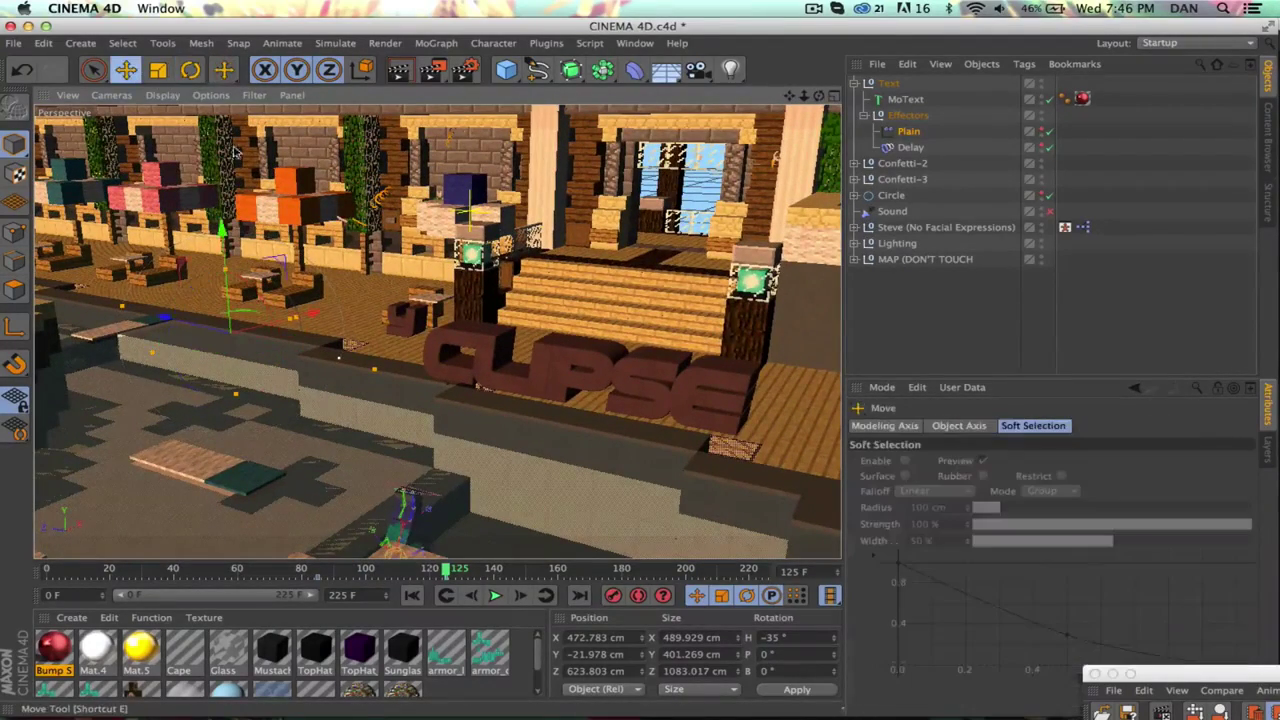
pyautogui.moveTo(211, 333); pyautogui.dragTo(138, 313)
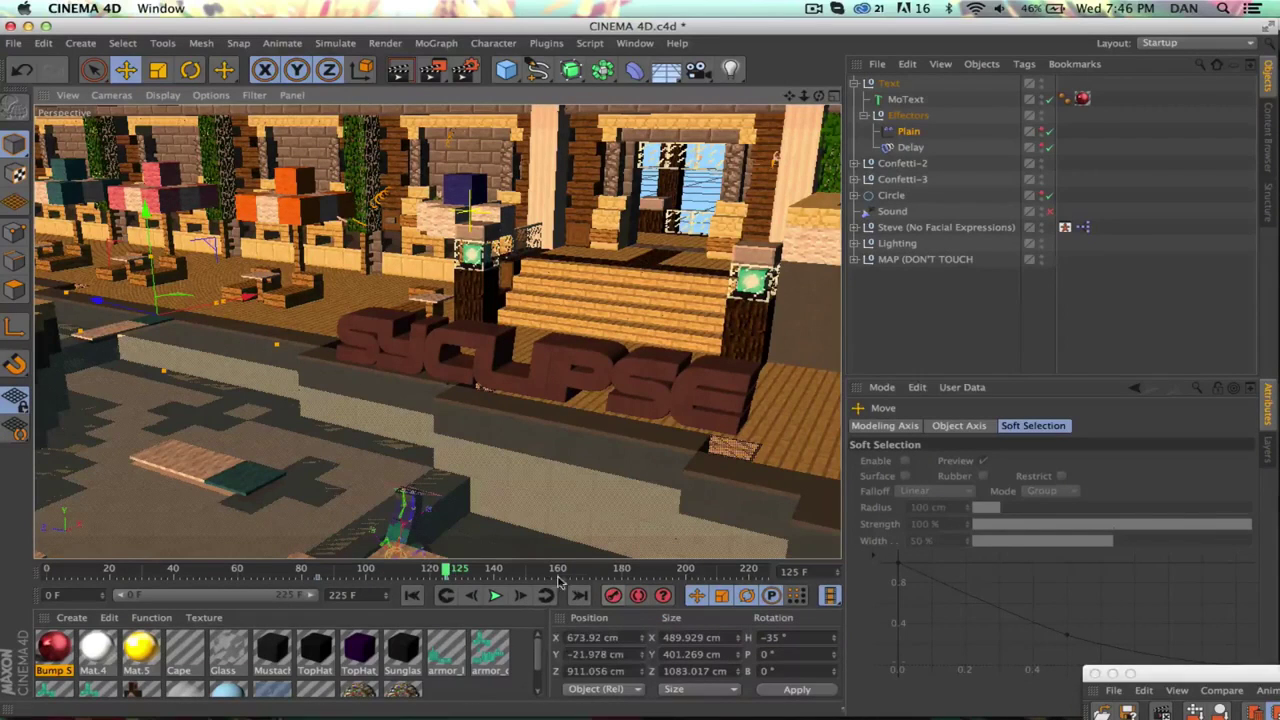
# Step: Go to frame 112 and set the MoText object's text back to "NAME"
pyautogui.click(409, 580)
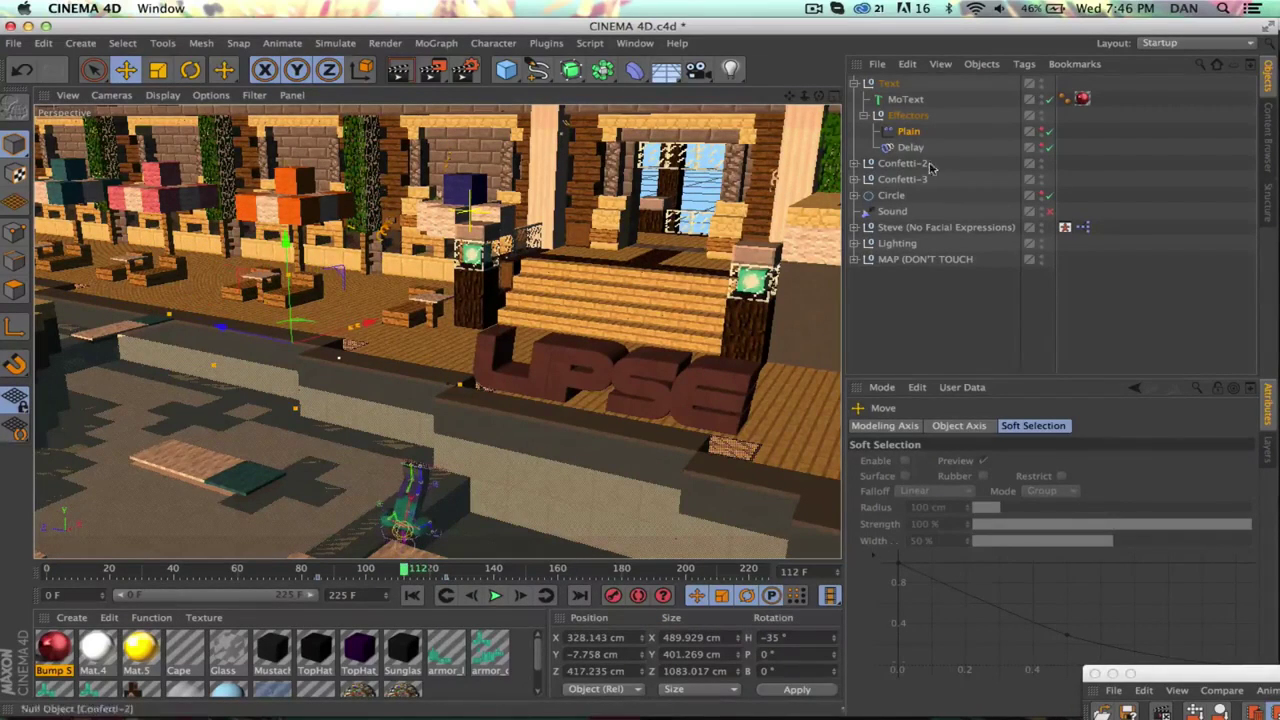
pyautogui.click(920, 101)
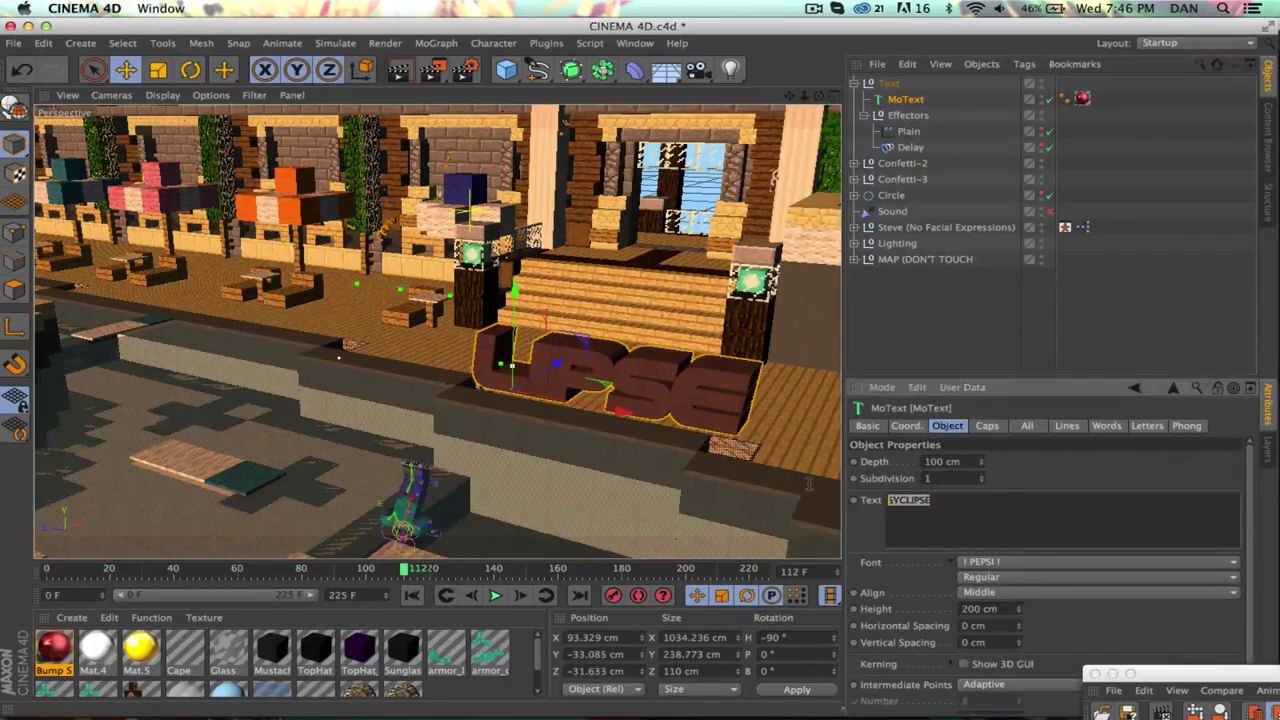
pyautogui.click(806, 479)
pyautogui.click(905, 99)
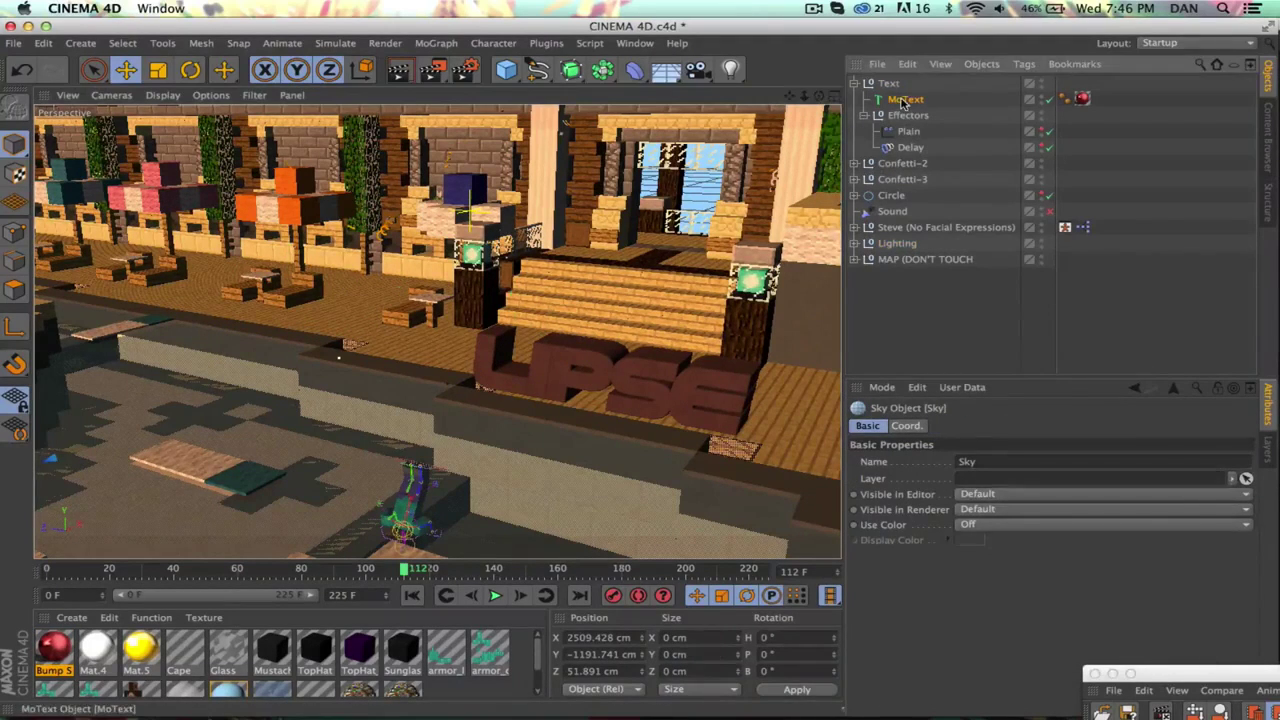
pyautogui.doubleClick(910, 500)
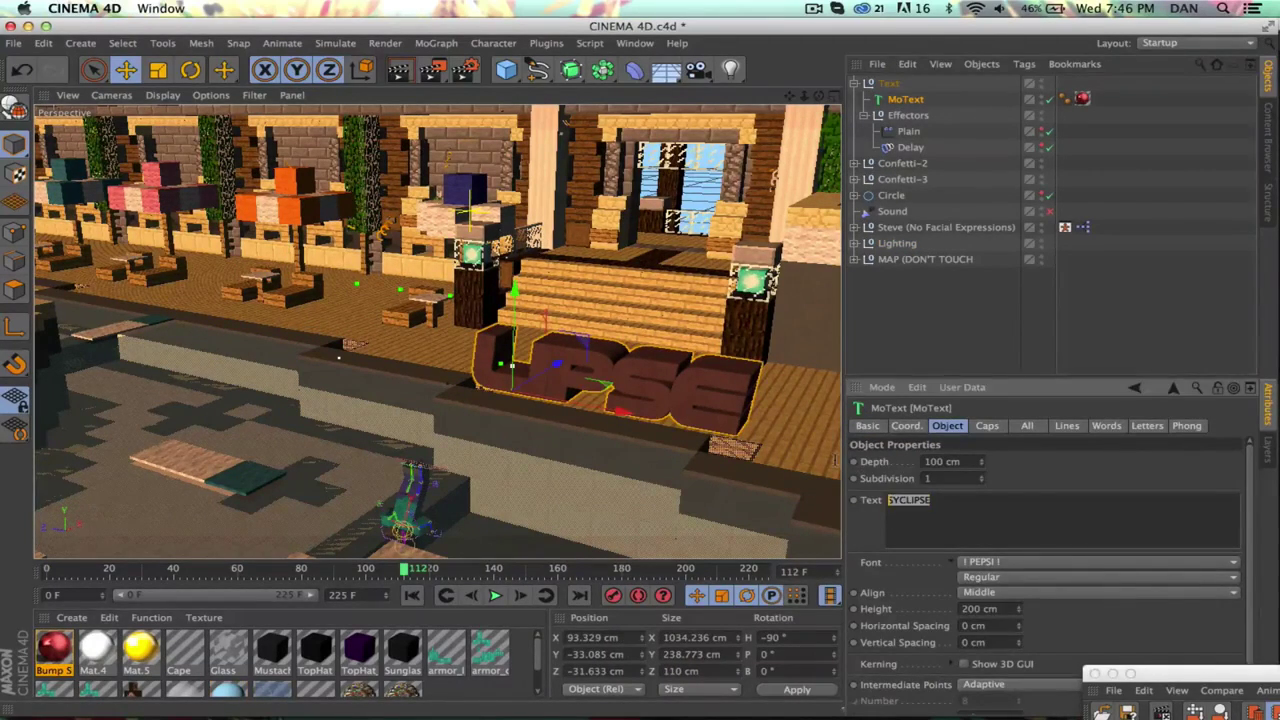
pyautogui.write('NAME')
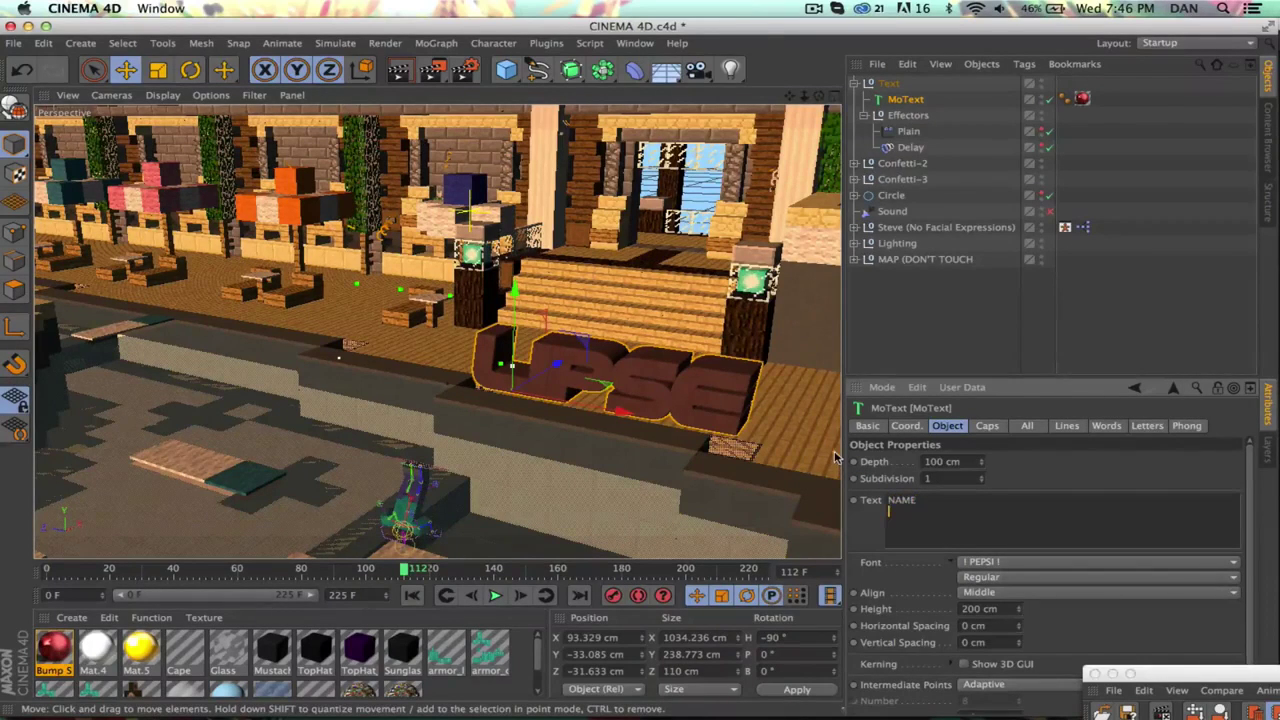
pyautogui.click(877, 341)
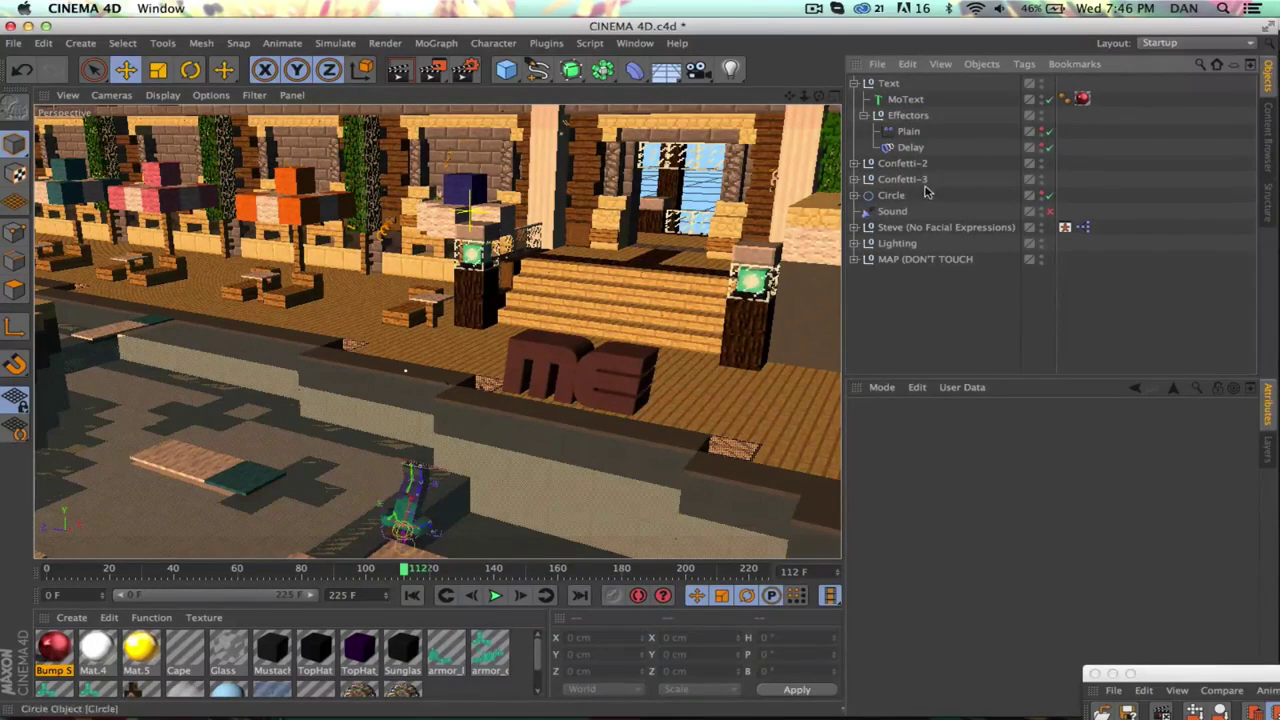
# Step: Select the Plain effector, then open the render settings and show the Global Illumination options
pyautogui.click(908, 131)
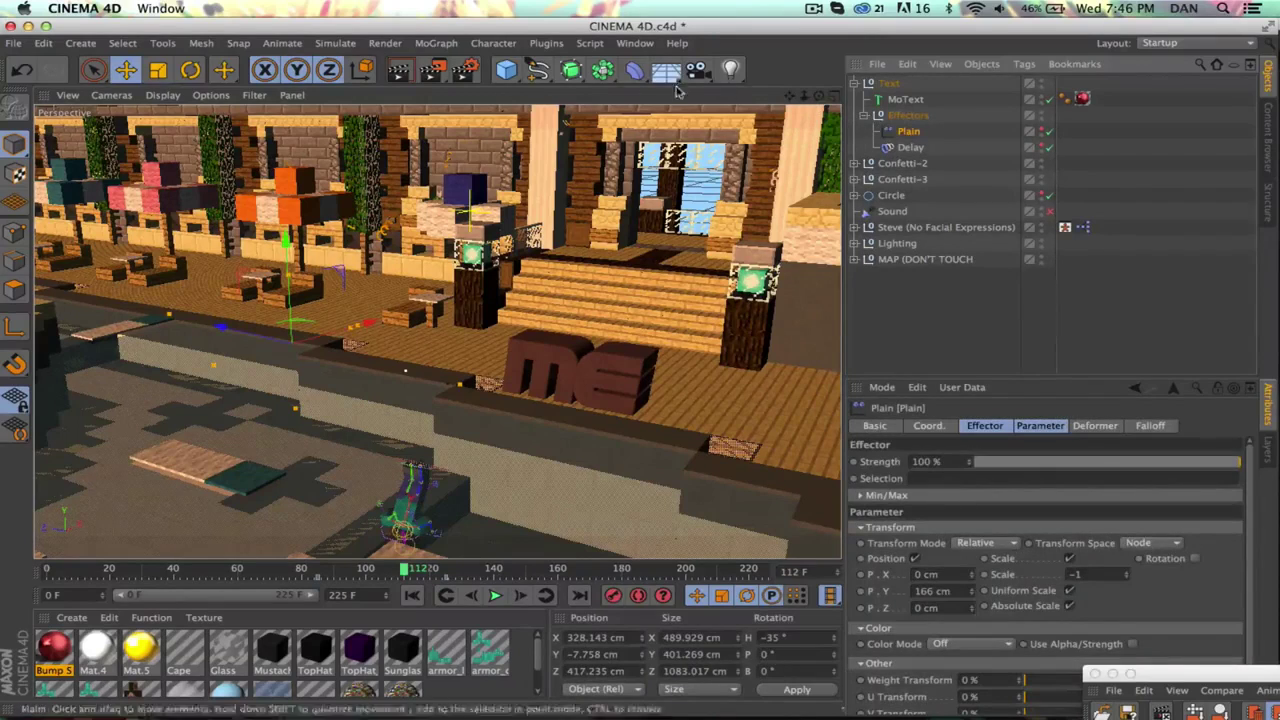
pyautogui.click(465, 69)
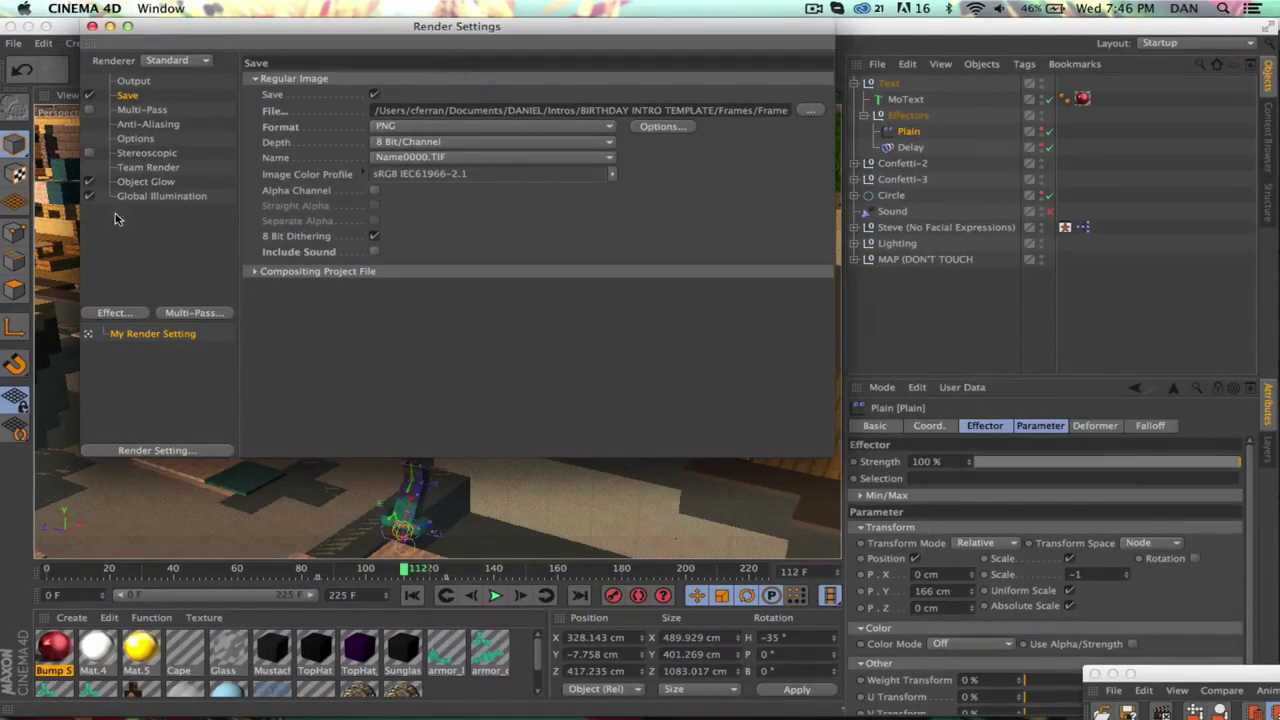
pyautogui.click(160, 196)
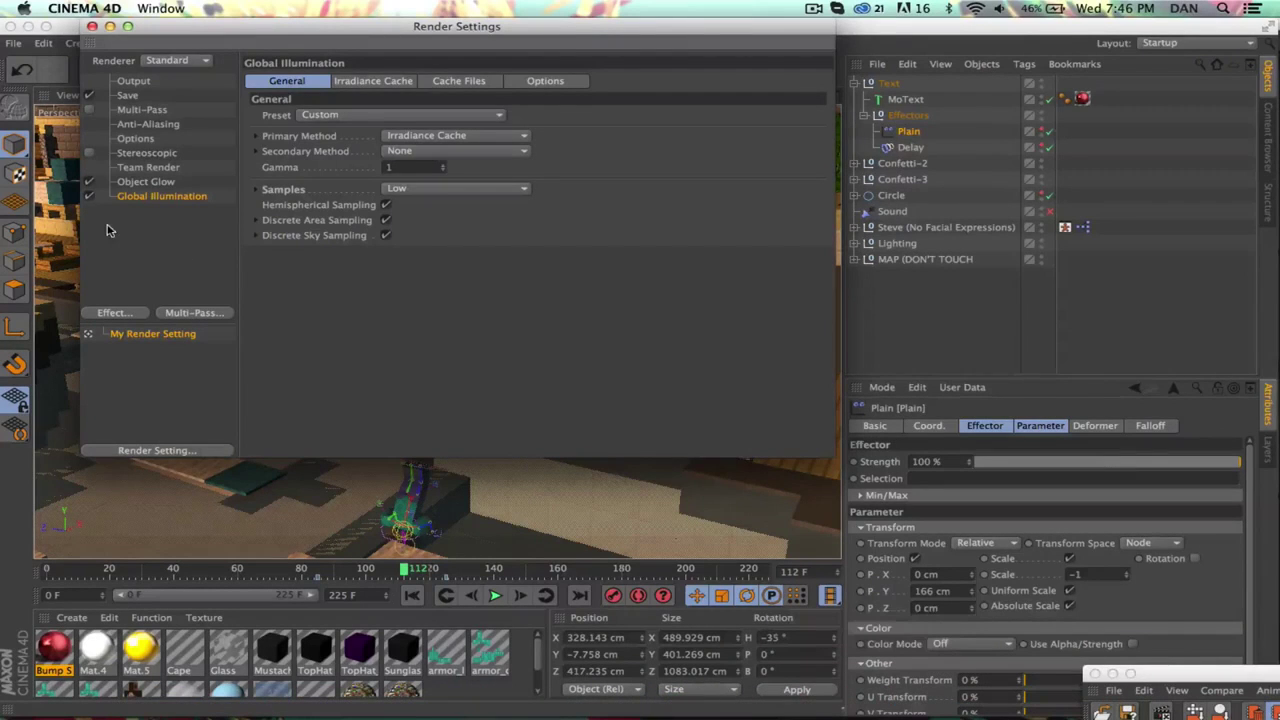
# Step: Disable Global Illumination in the render settings, close them, and render a preview of the perspective view
pyautogui.click(88, 196)
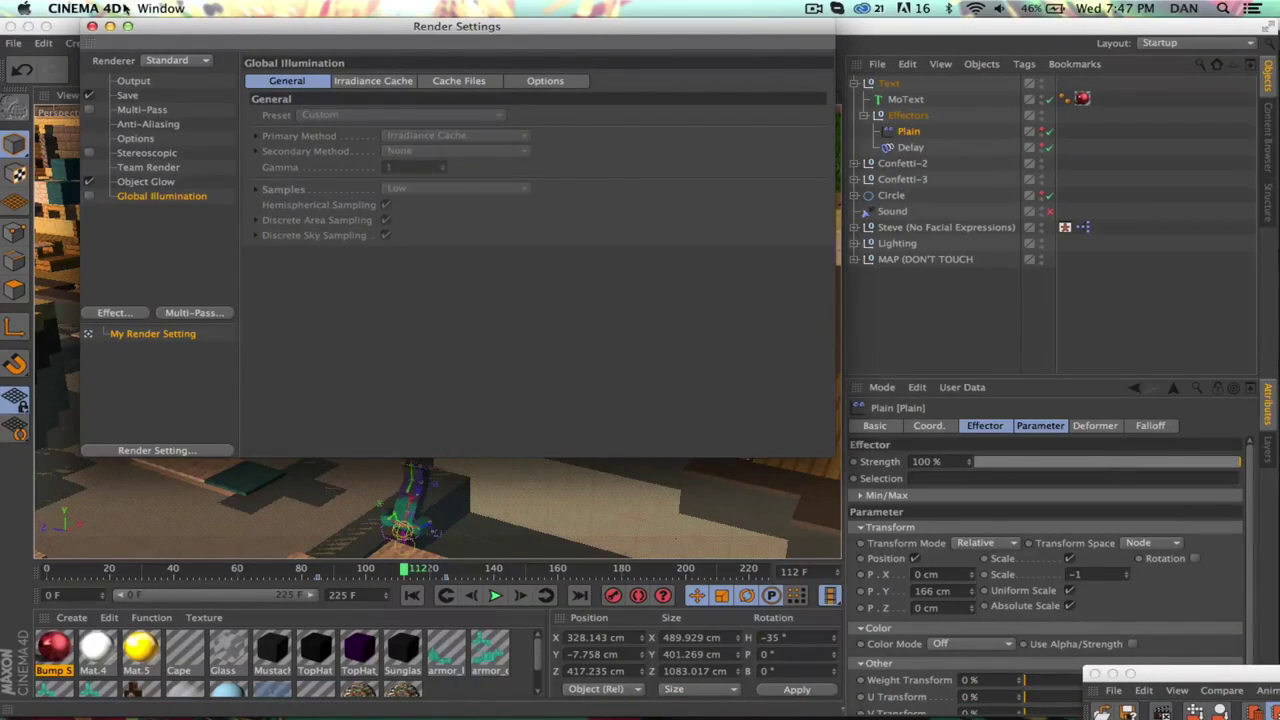
pyautogui.click(92, 26)
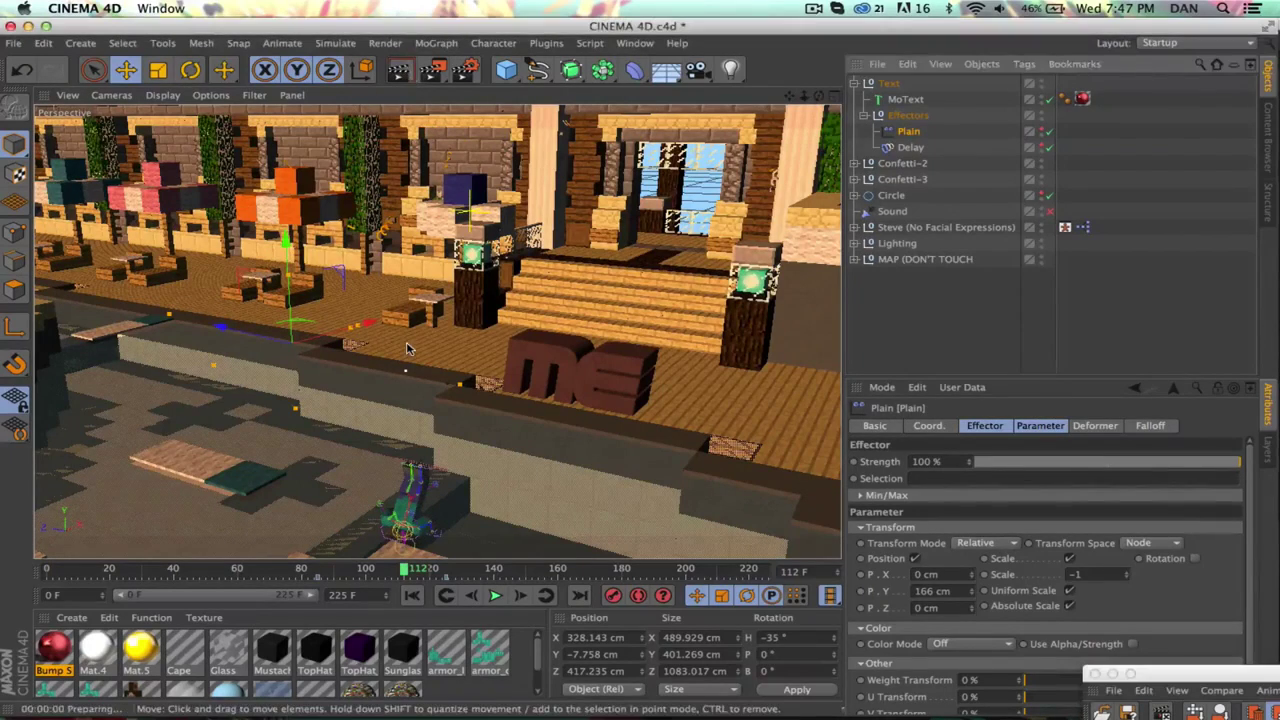
pyautogui.hotkey('ctrl', 'r')
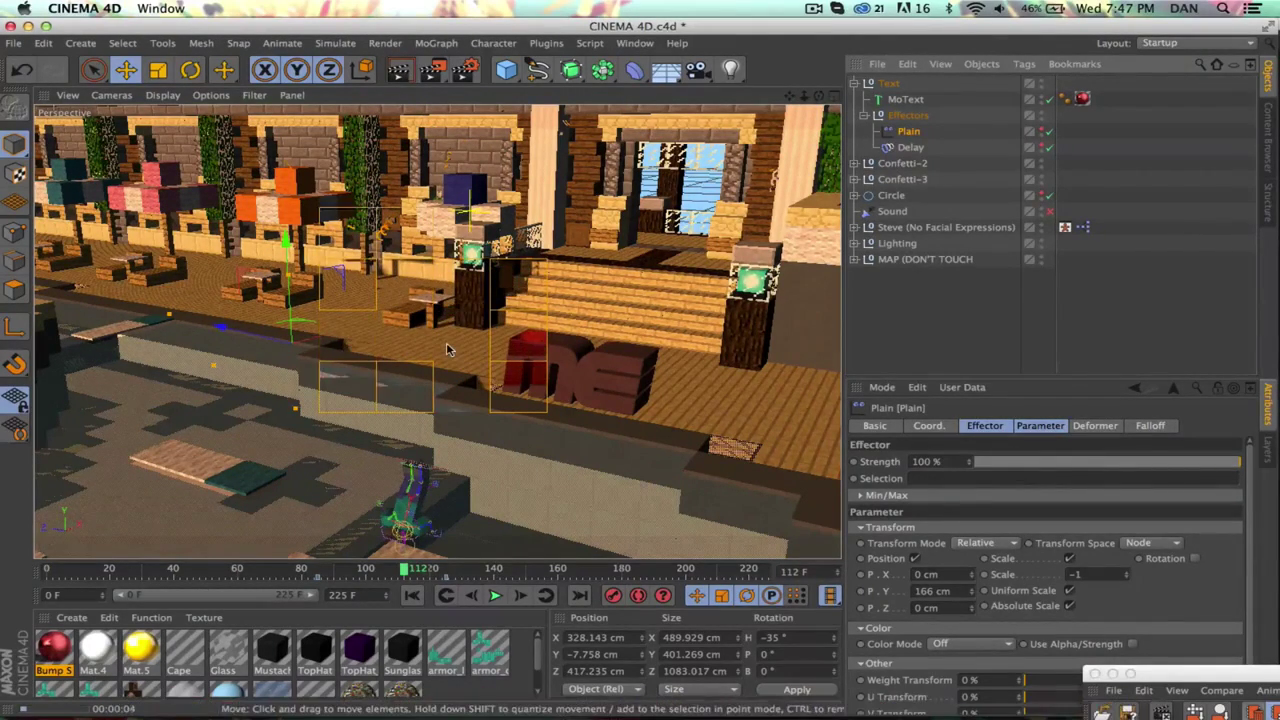
# Step: Reopen the render settings, re-enable Global Illumination, and close them
pyautogui.click(466, 69)
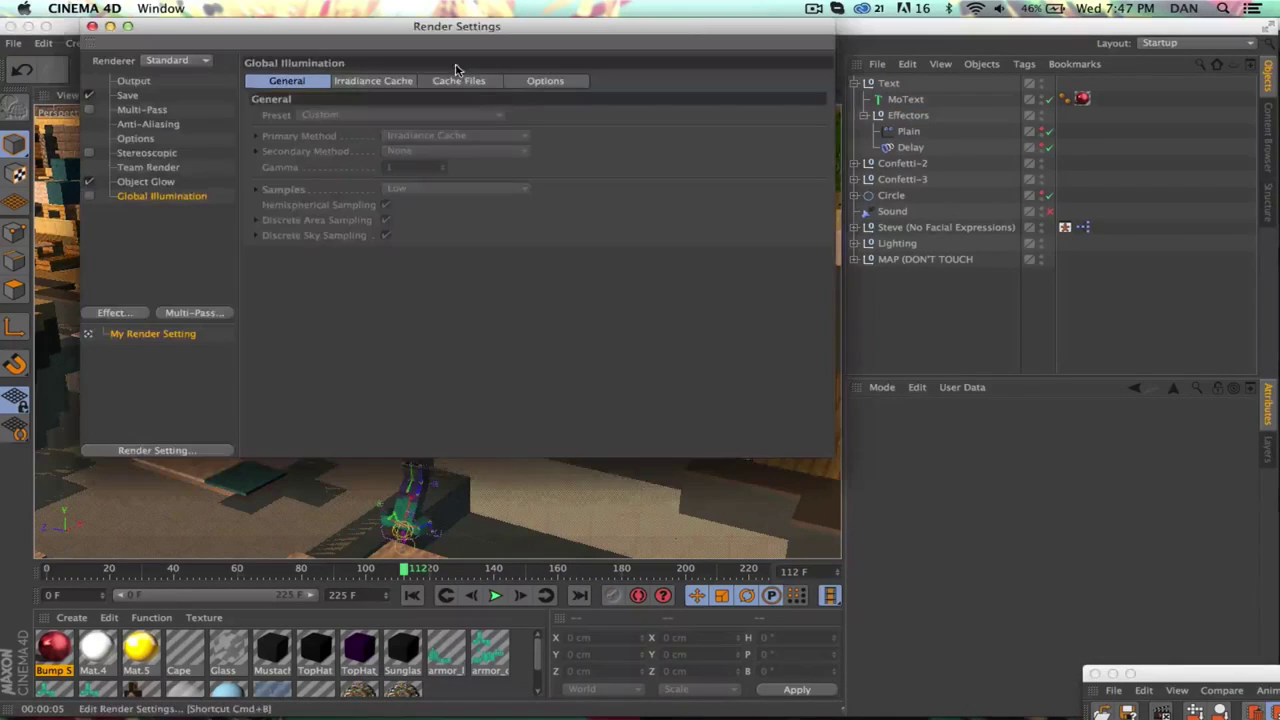
pyautogui.click(88, 196)
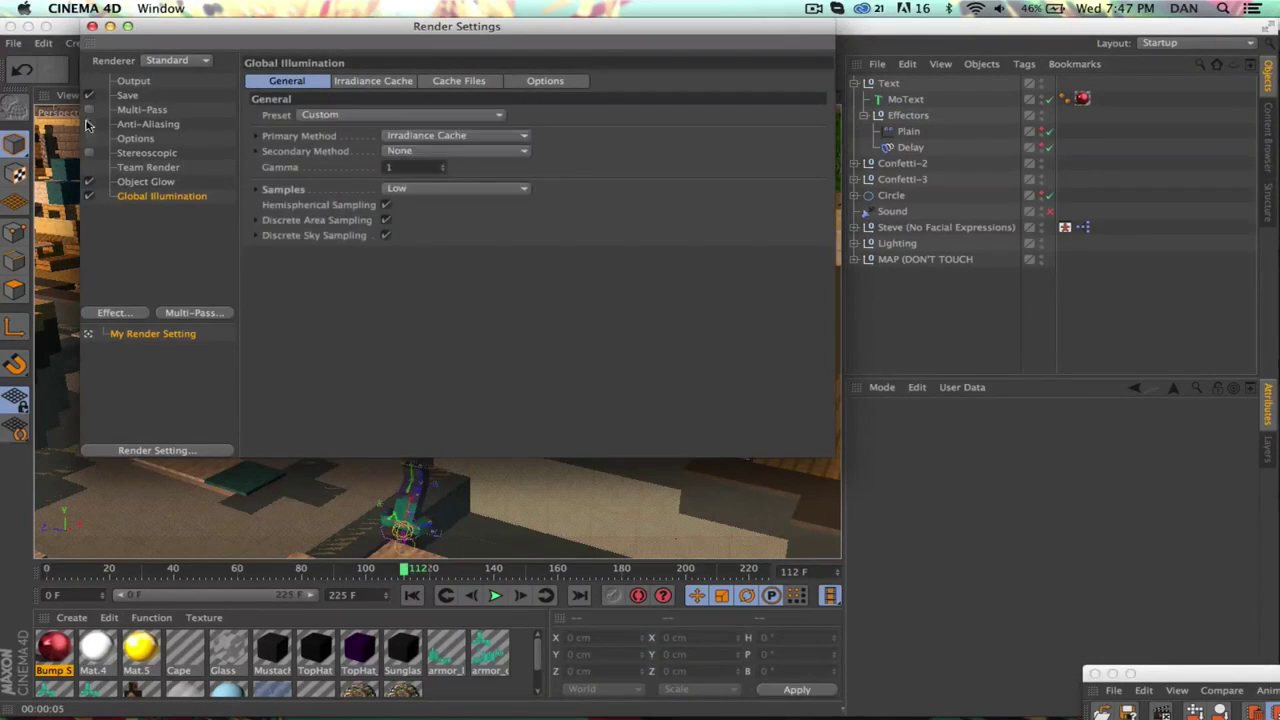
pyautogui.click(92, 26)
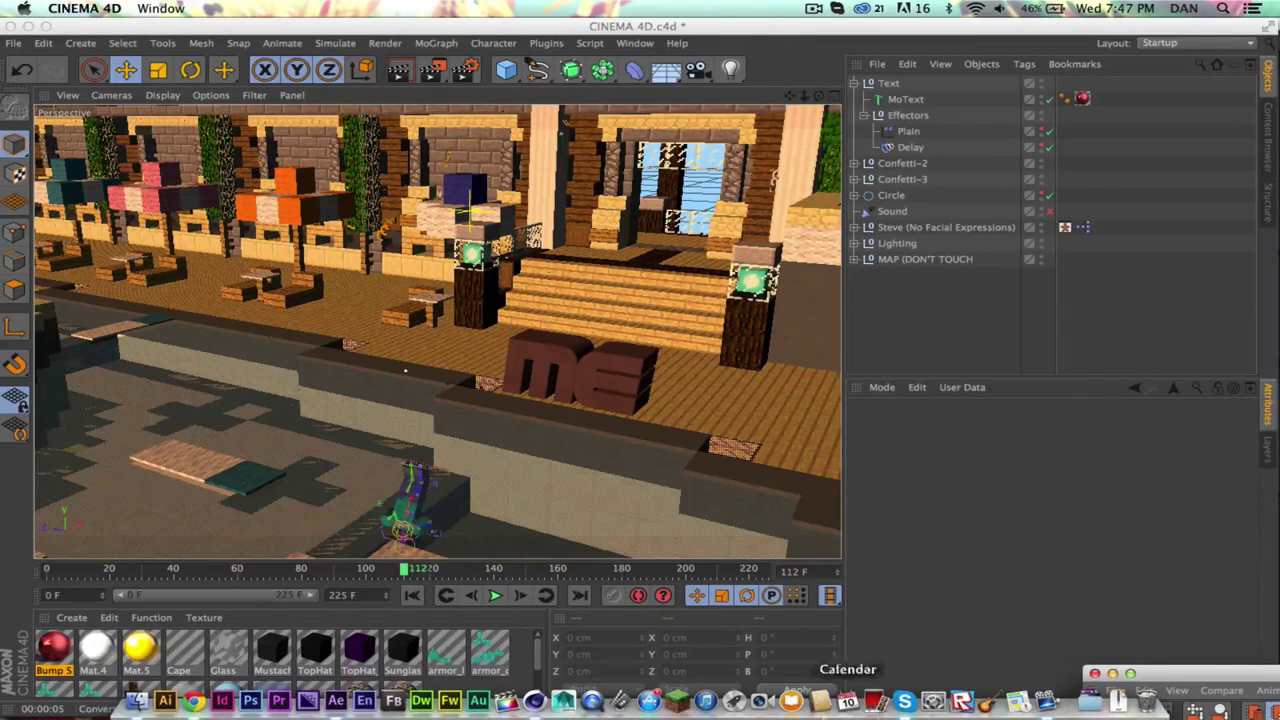
# Step: Switch to After Effects, select the Frames PNG sequence, and expand its timeline layer's properties with the playhead at frame 0
pyautogui.click(337, 702)
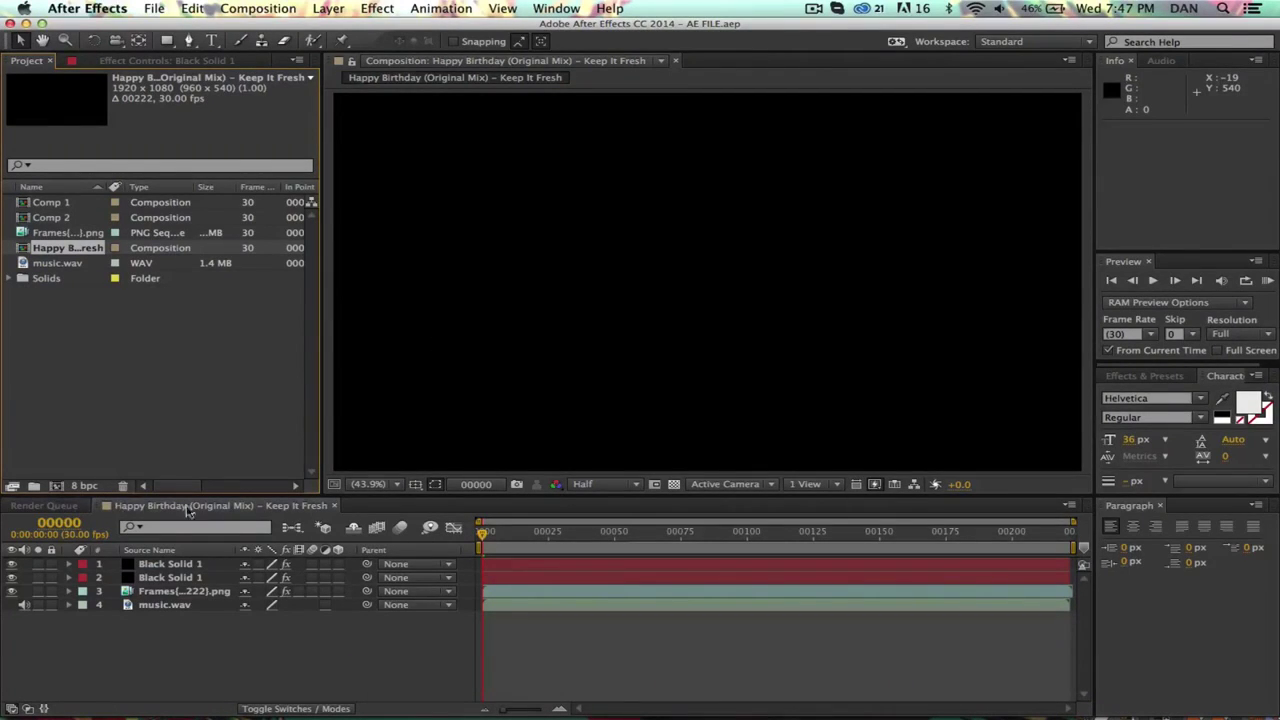
pyautogui.click(42, 233)
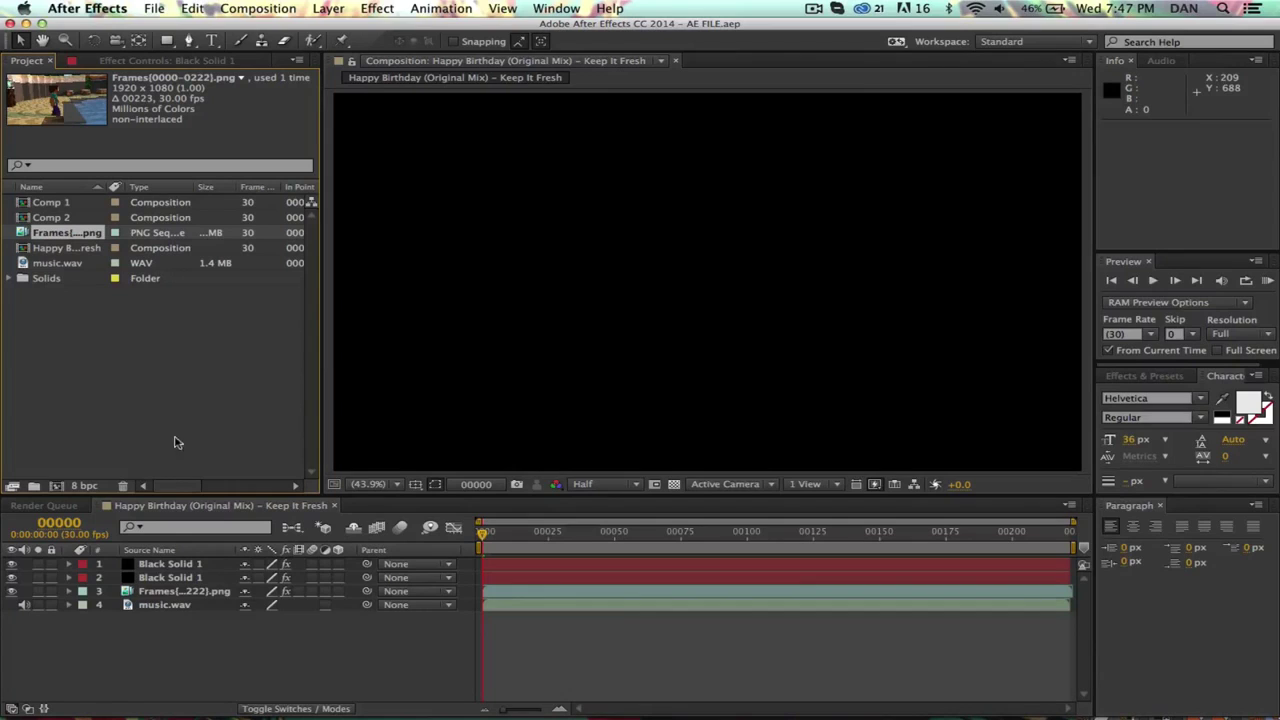
pyautogui.click(486, 533)
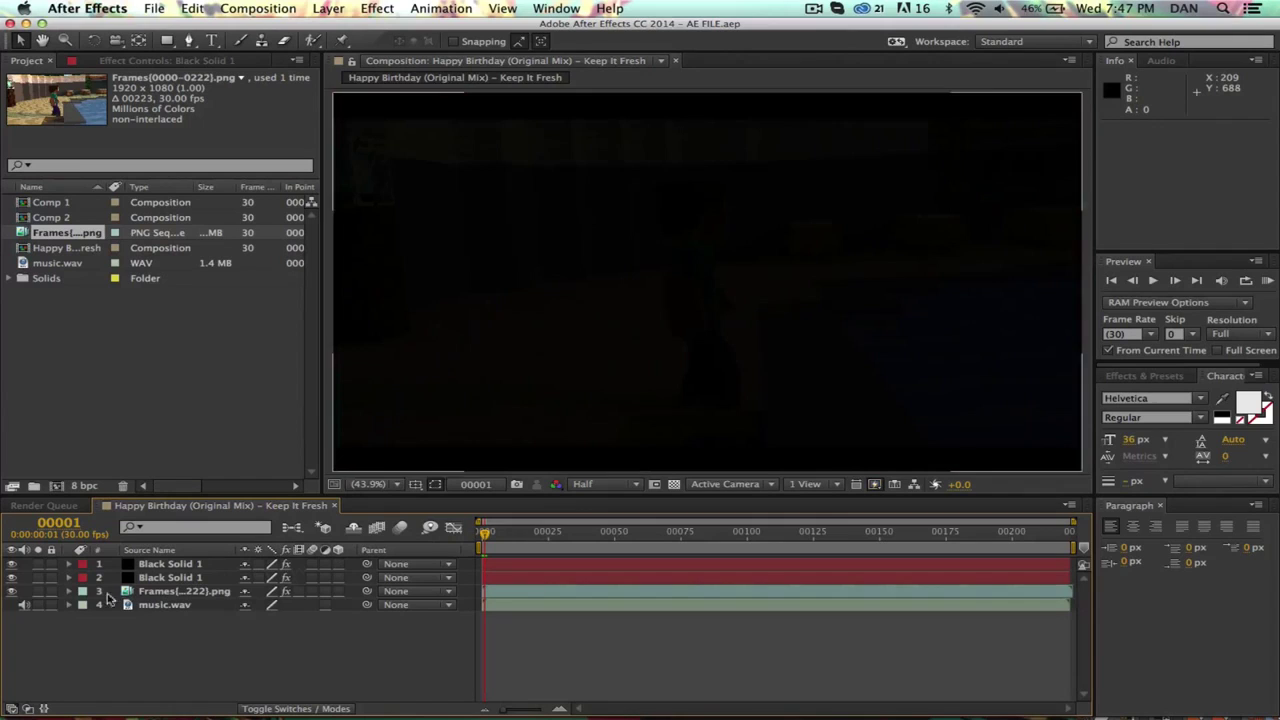
pyautogui.click(69, 592)
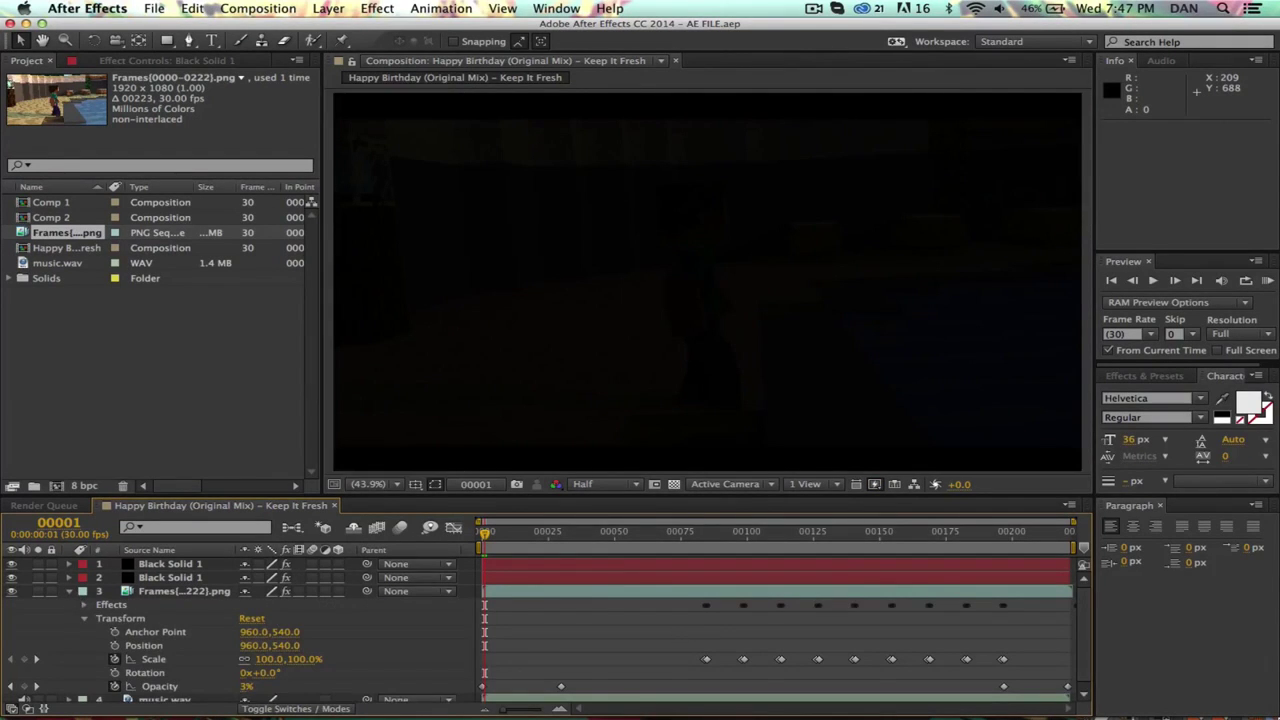
pyautogui.click(535, 596)
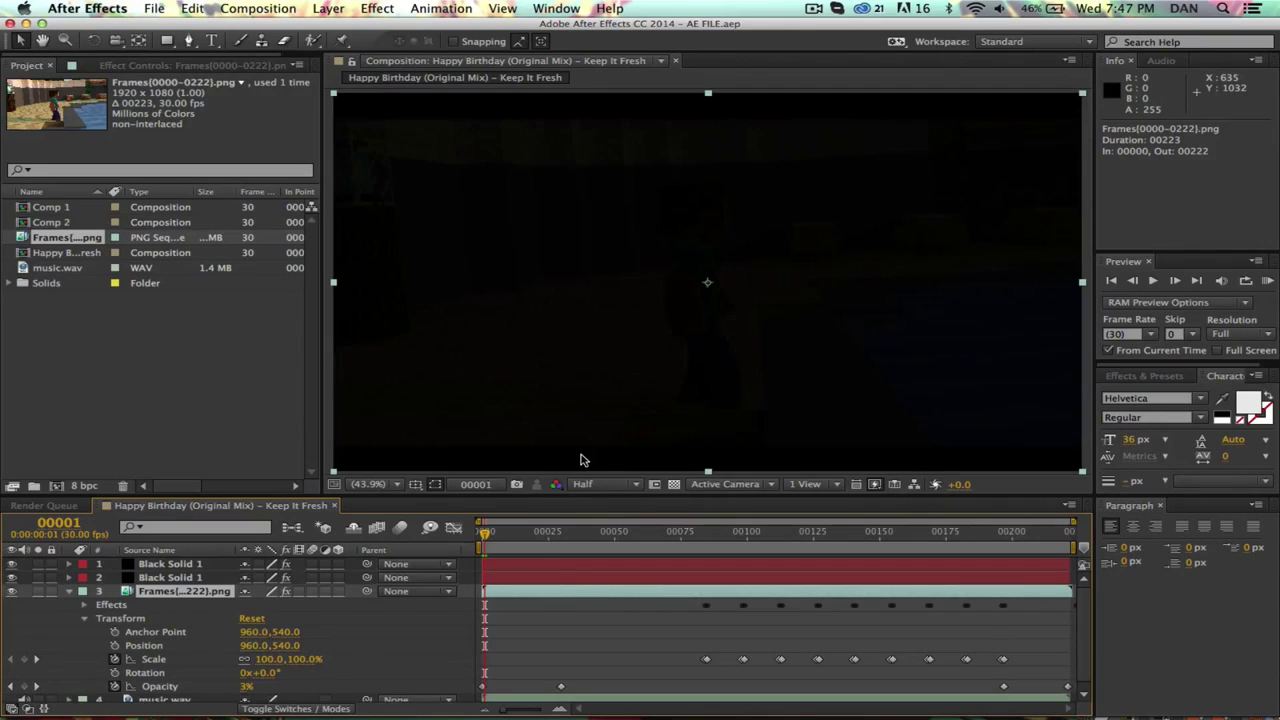
pyautogui.moveTo(490, 551); pyautogui.dragTo(479, 546)
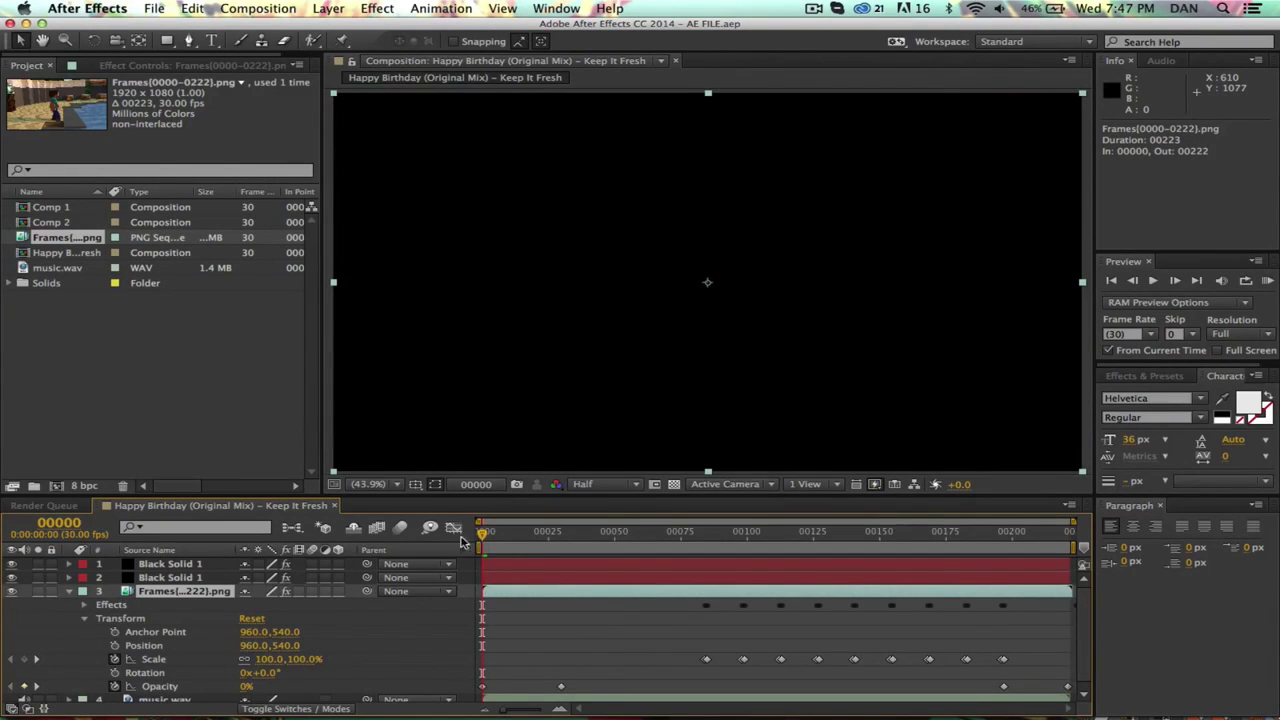
# Step: Add the Frames sequence above the existing frames layer and paste the old layer's Scale keyframes onto it at frame 84
pyautogui.keyDown('alt'); pyautogui.moveTo(68, 234); pyautogui.dragTo(167, 592); pyautogui.keyUp('alt')
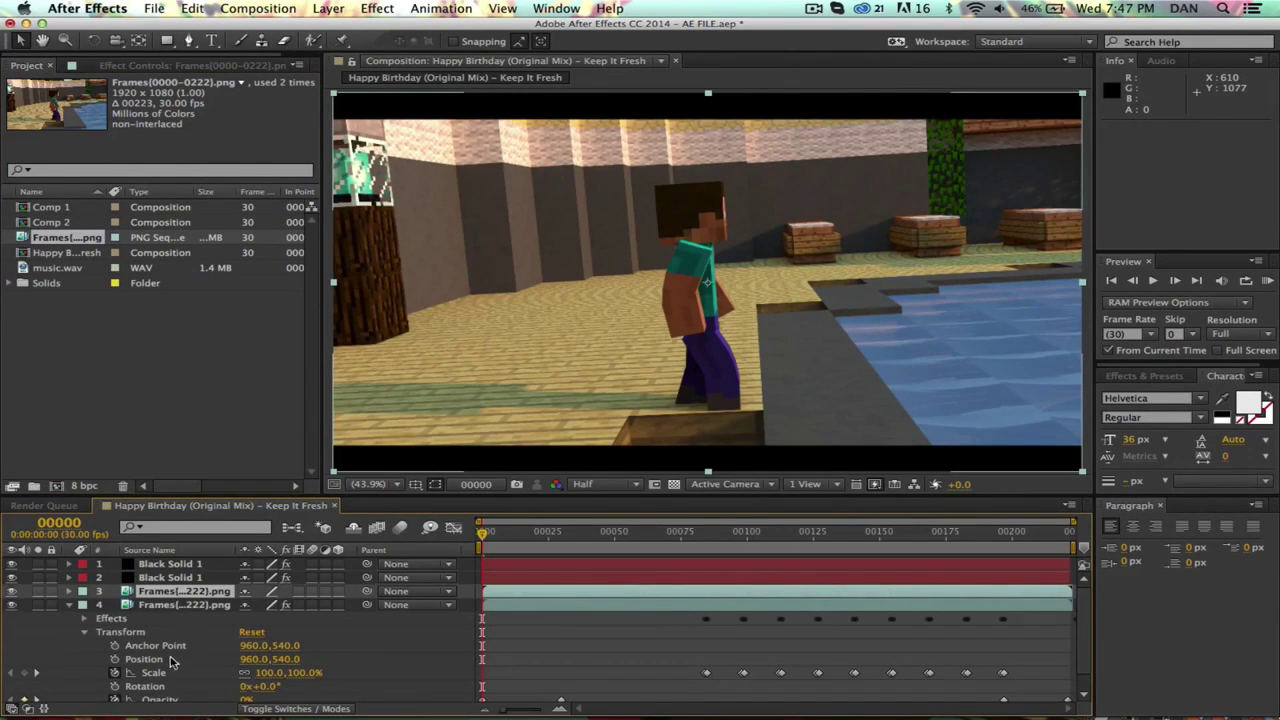
pyautogui.scroll(-1, 176, 661)
pyautogui.click(158, 688)
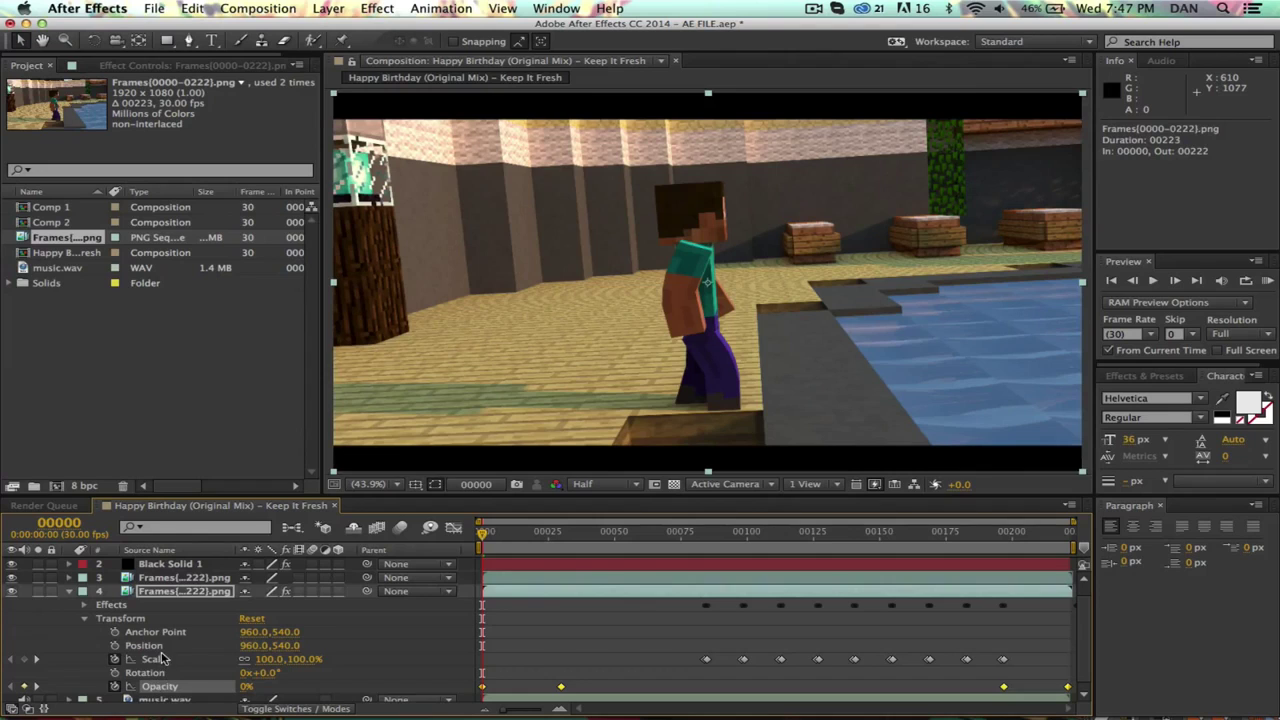
pyautogui.click(155, 648)
pyautogui.click(156, 656)
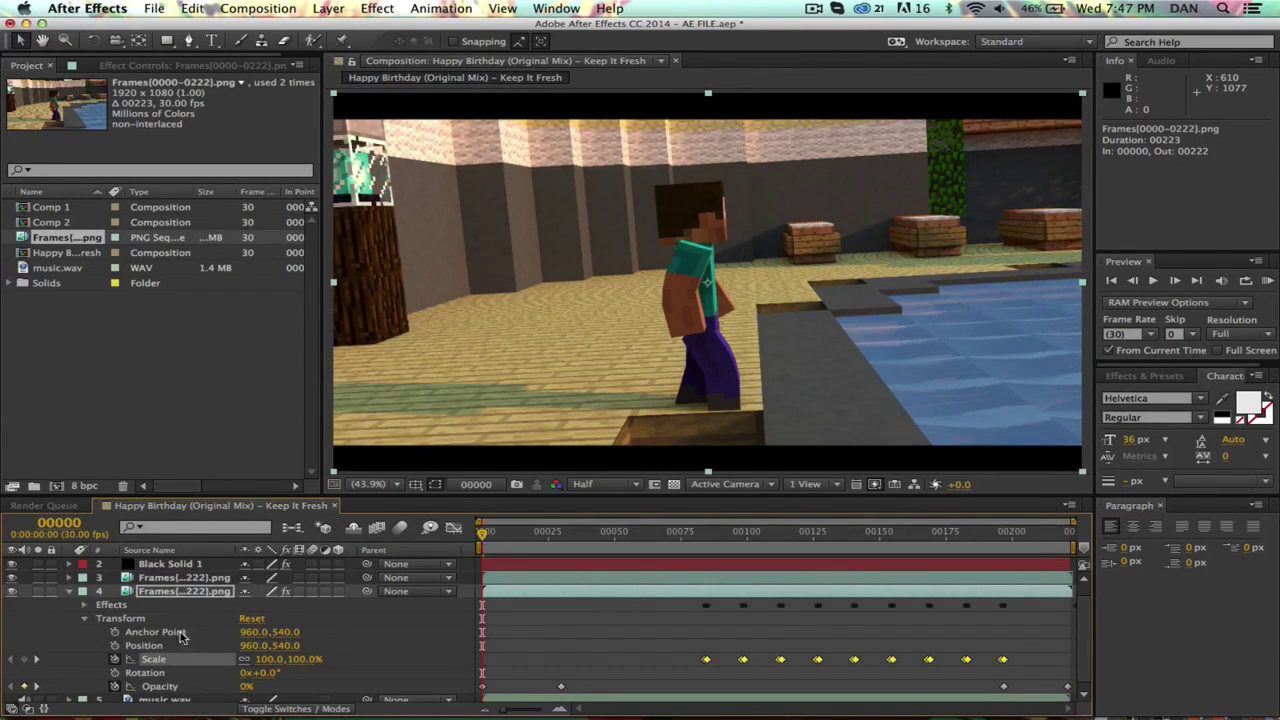
pyautogui.click(705, 550)
pyautogui.click(522, 577)
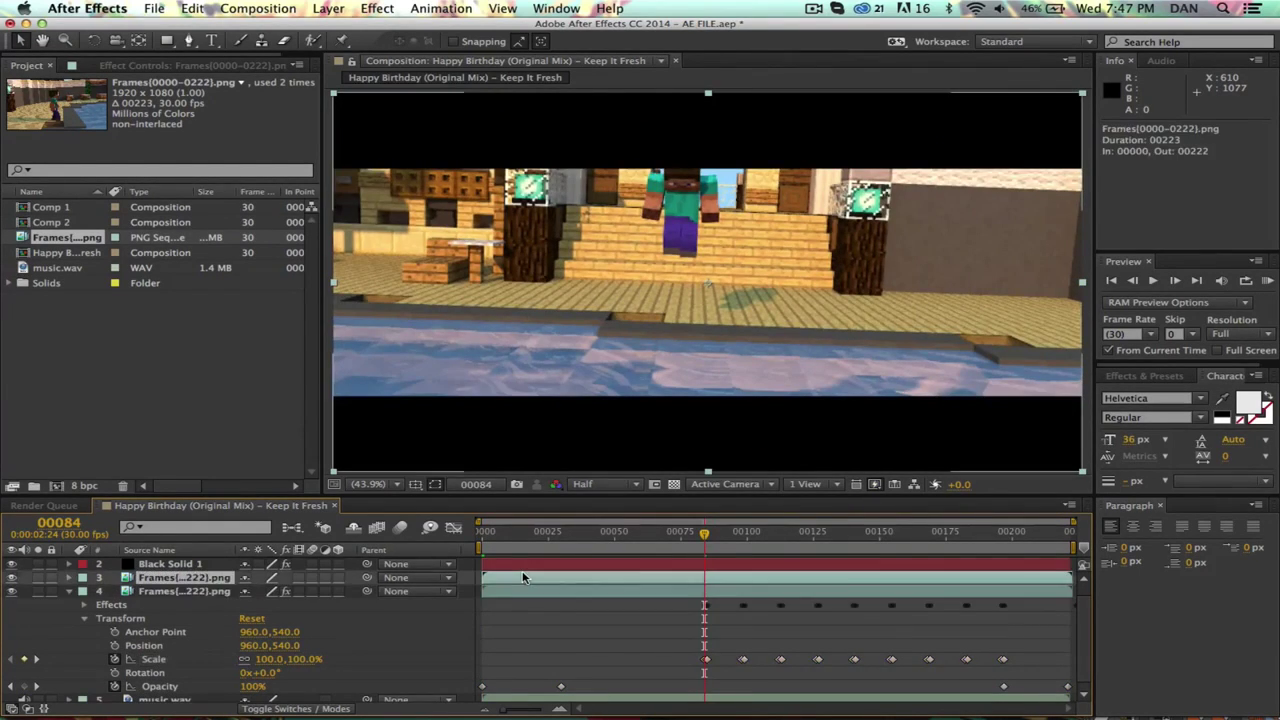
pyautogui.press('super+v')
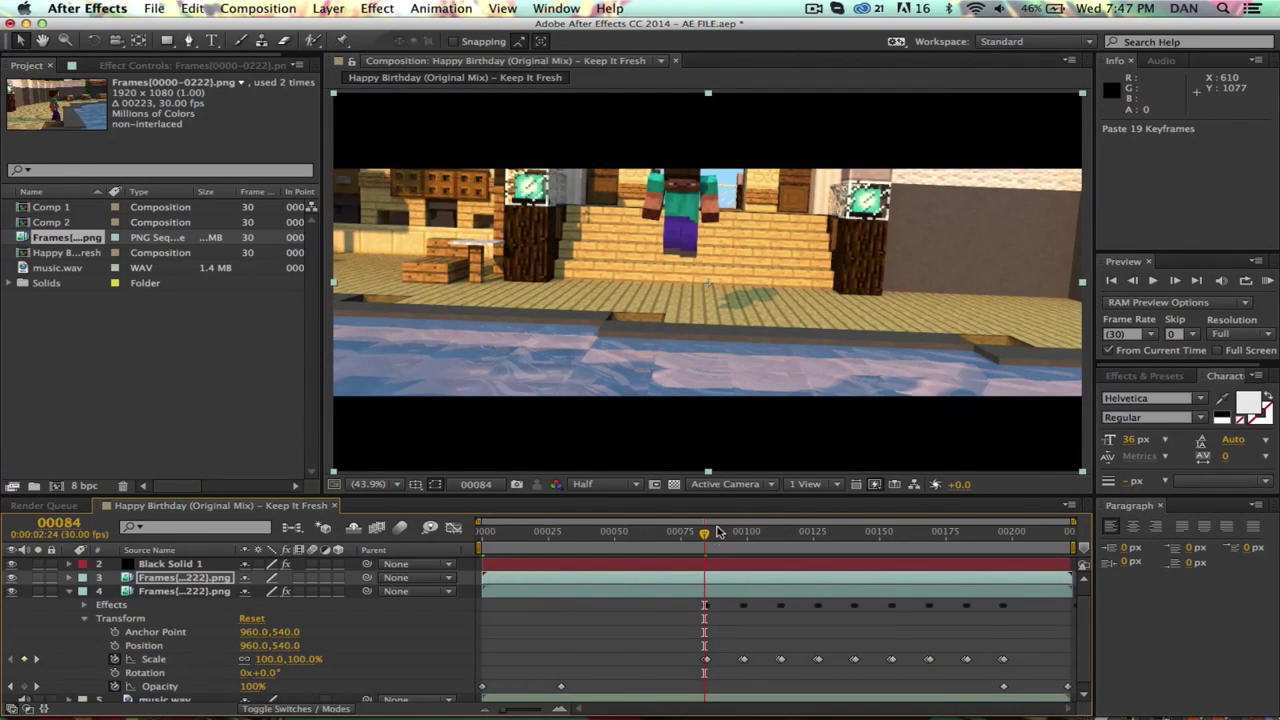
# Step: Copy the old frames layer's Brightness and Contrast keyframes and paste them onto the new layer at frame 84
pyautogui.moveTo(706, 535); pyautogui.dragTo(362, 551)
pyautogui.click(100, 604)
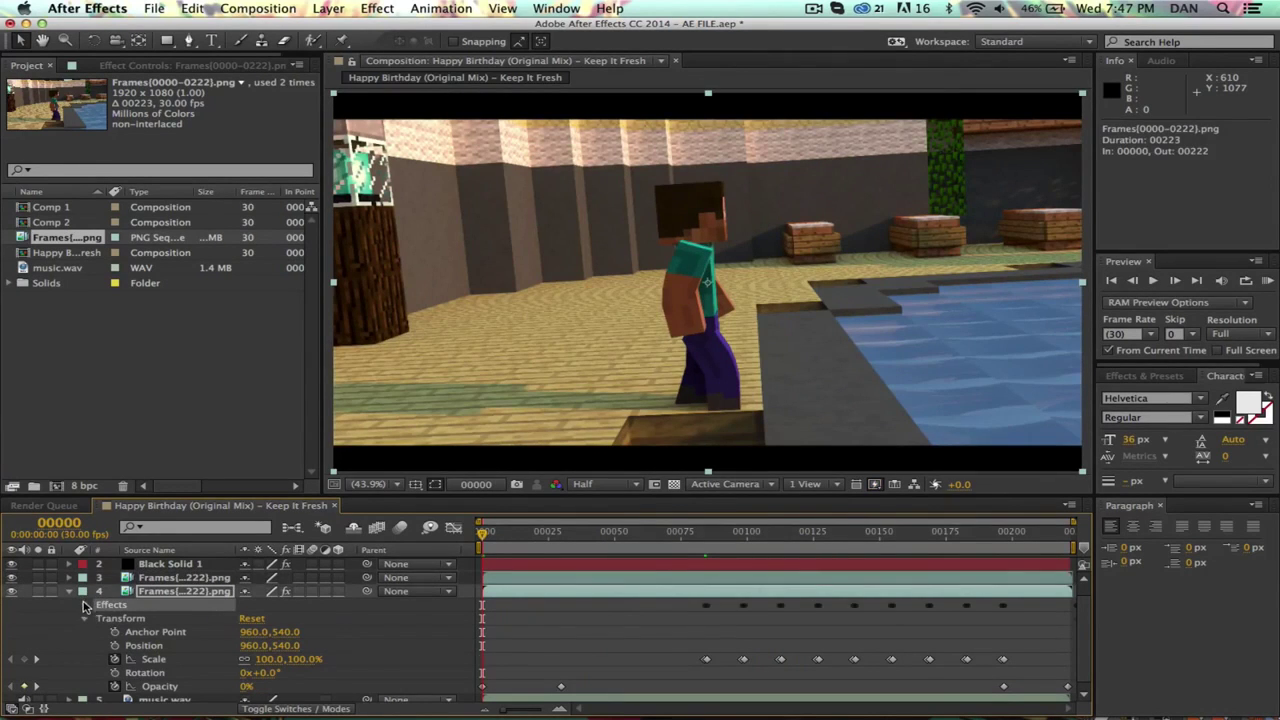
pyautogui.click(85, 605)
pyautogui.click(100, 619)
pyautogui.click(172, 646)
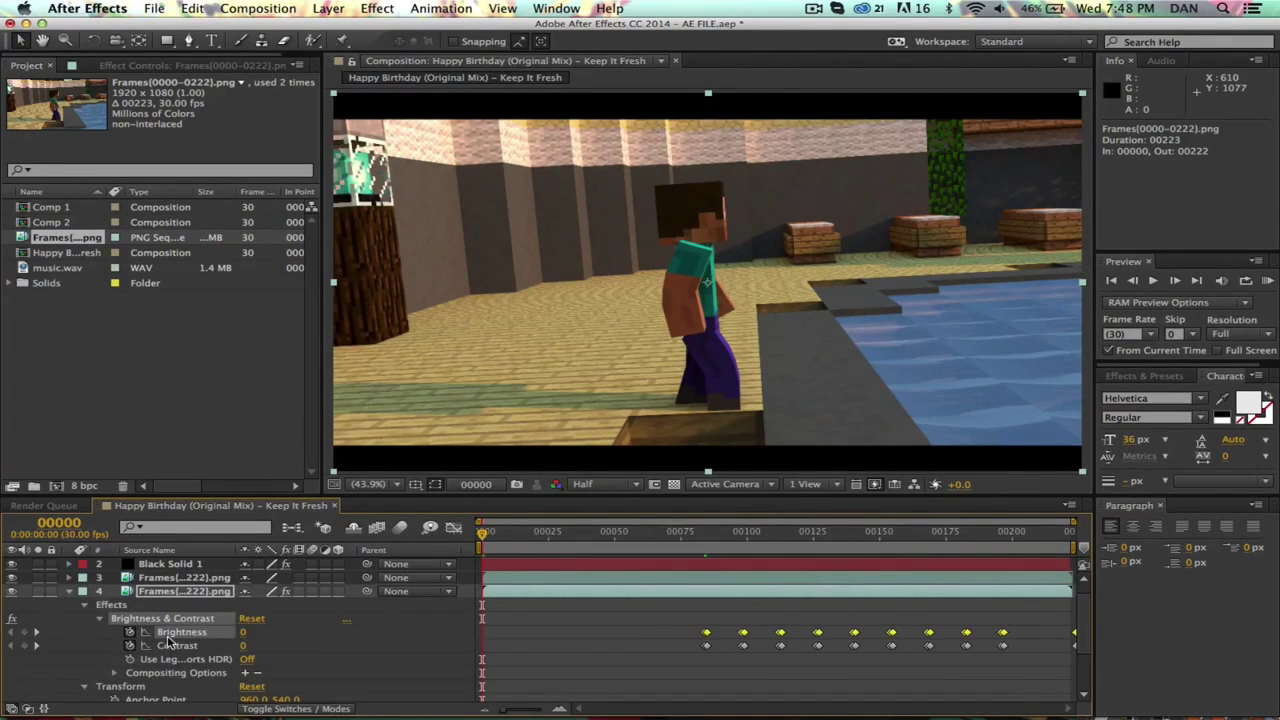
pyautogui.hotkey('ctrl', 'c')
pyautogui.click(704, 538)
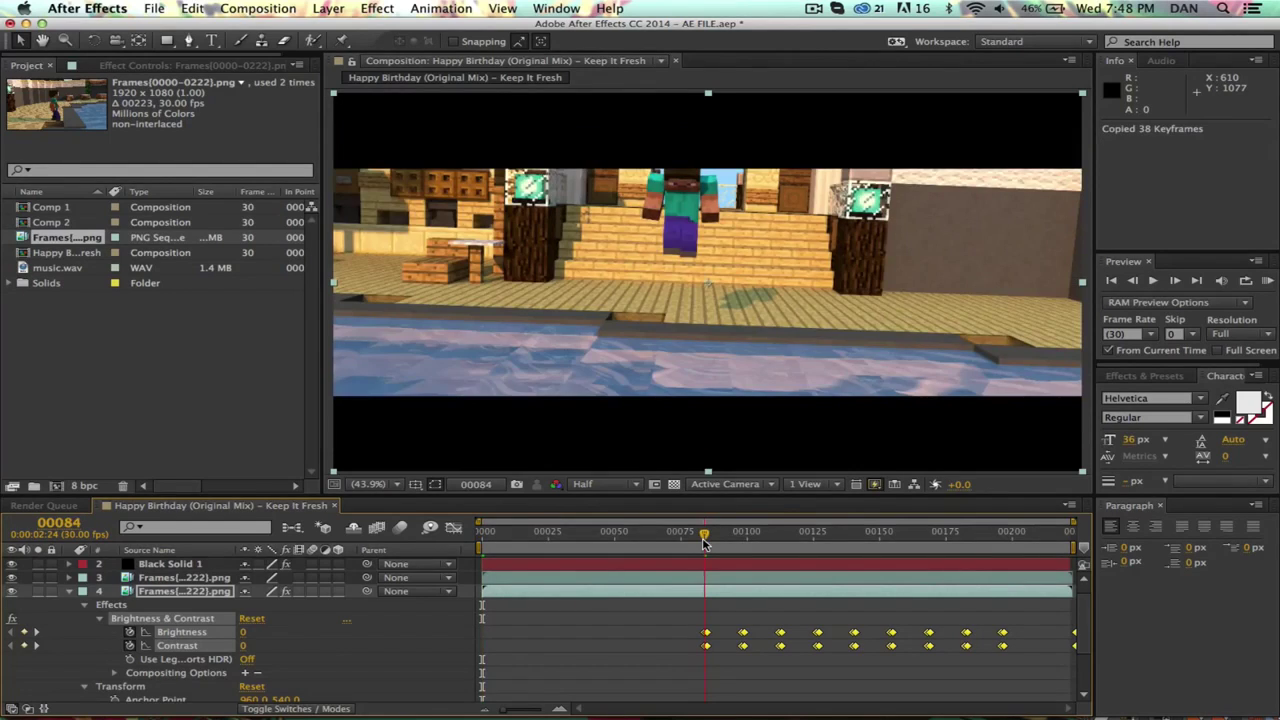
pyautogui.hotkey('ctrl', 'v')
pyautogui.click(210, 579)
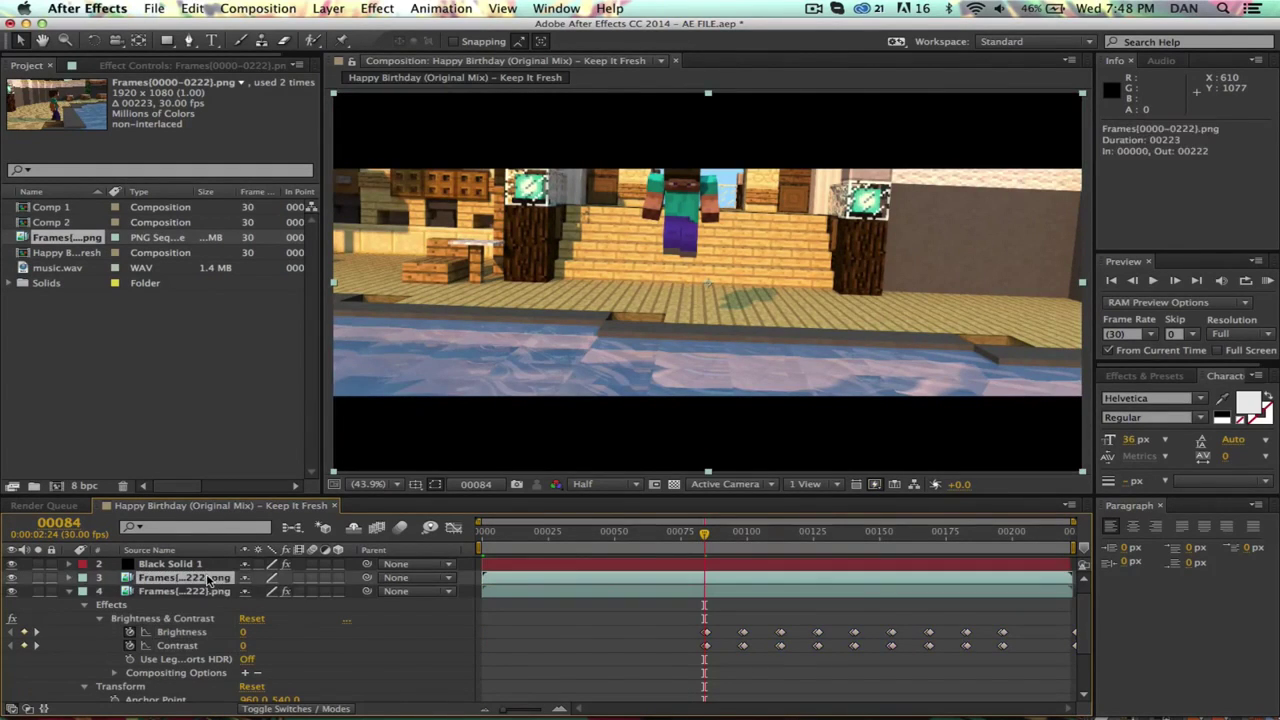
pyautogui.hotkey('ctrl', 'v')
# Step: Copy the old frames layer's Opacity keyframes and paste them onto the new layer at frame 0
pyautogui.scroll(-3, 575, 578)
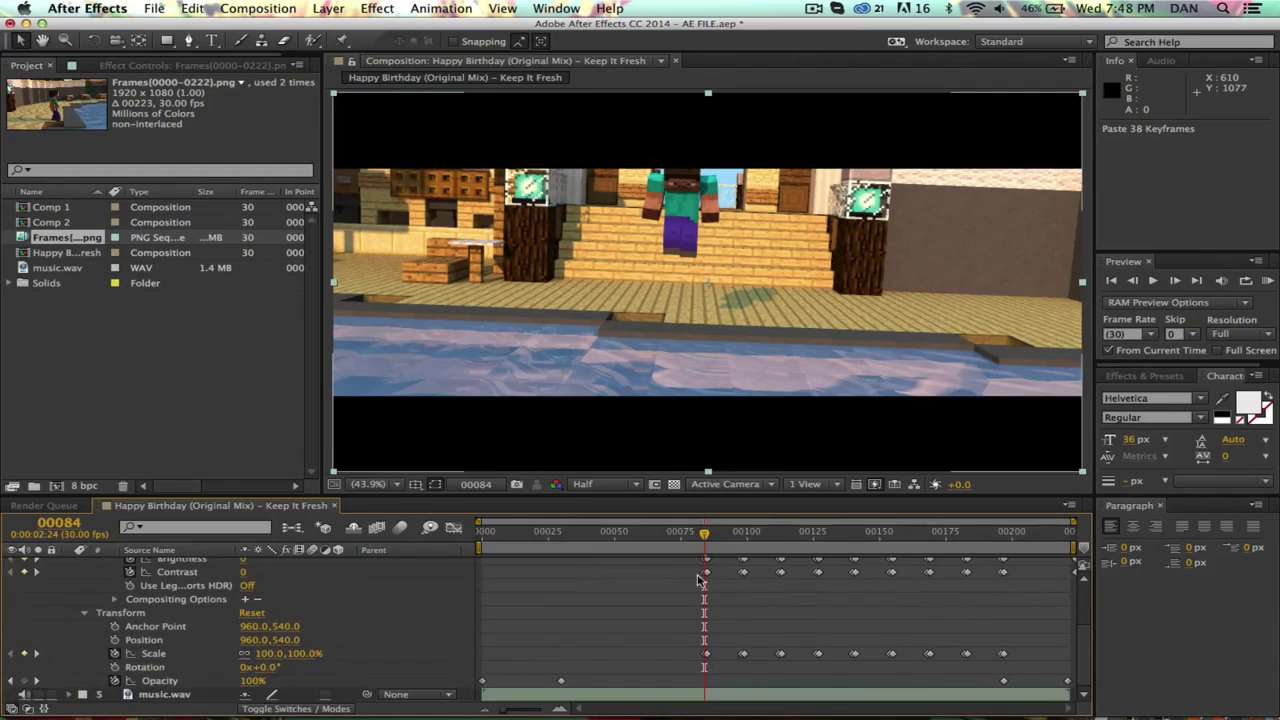
pyautogui.click(484, 531)
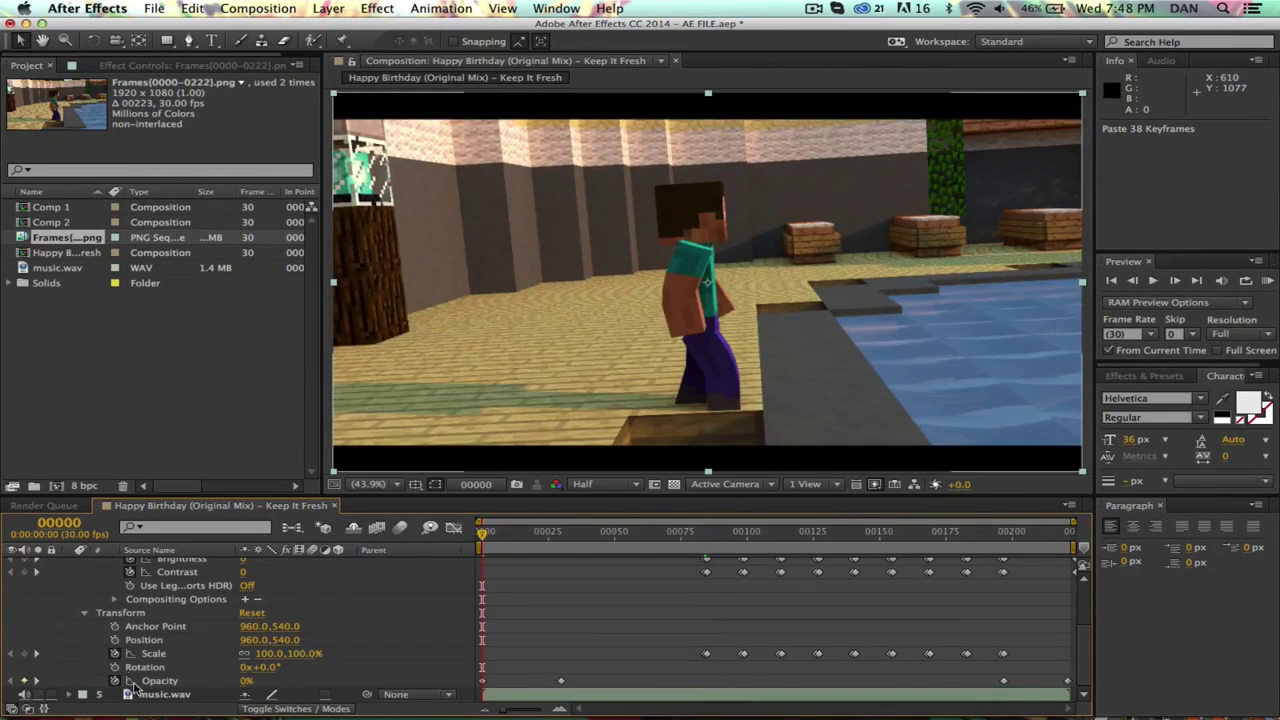
pyautogui.click(147, 682)
pyautogui.hotkey('ctrl', 'c')
pyautogui.scroll(5, 292, 653)
pyautogui.click(190, 605)
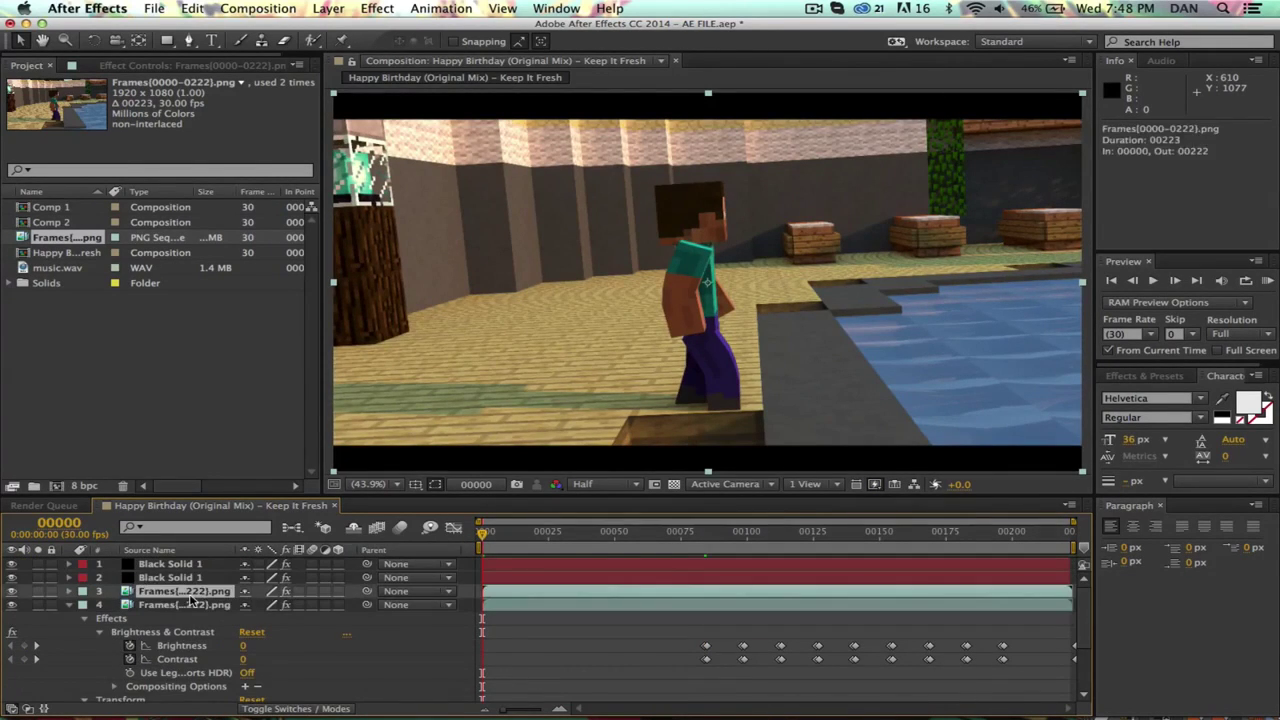
pyautogui.hotkey('ctrl', 'v')
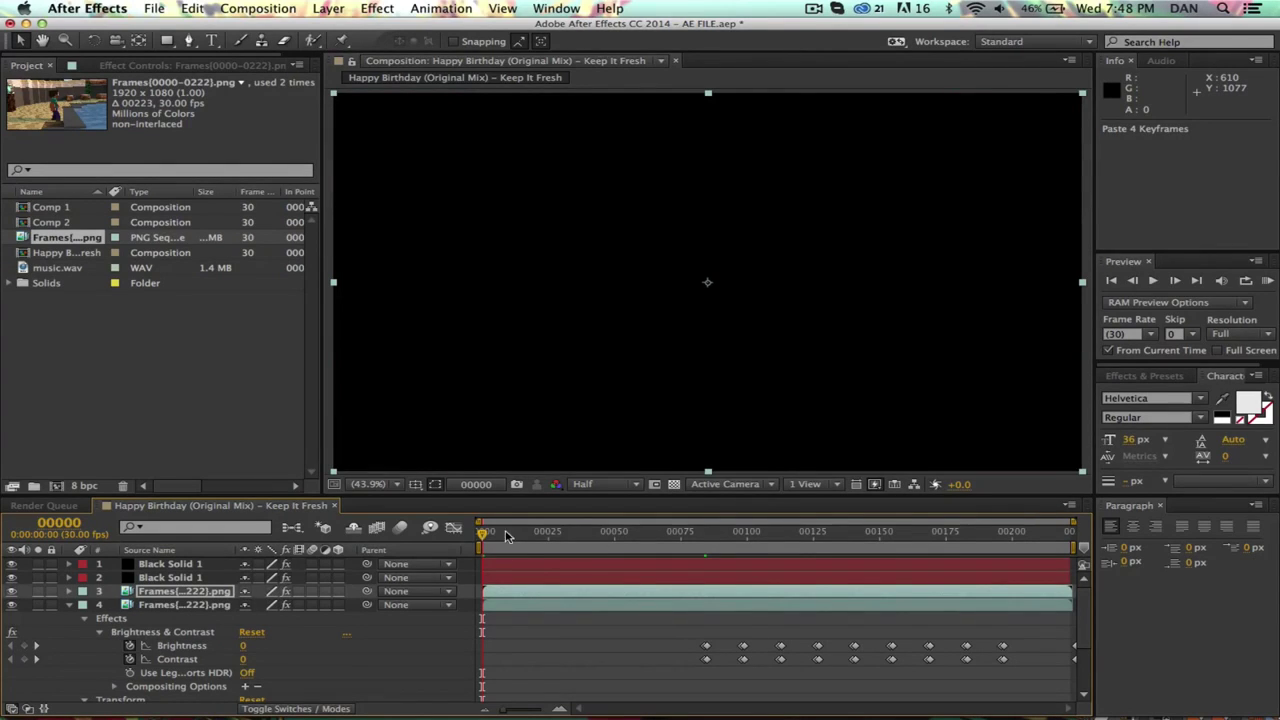
# Step: Scrub the composition to frame 221, then delete the original frames layer
pyautogui.moveTo(507, 537); pyautogui.dragTo(1025, 537)
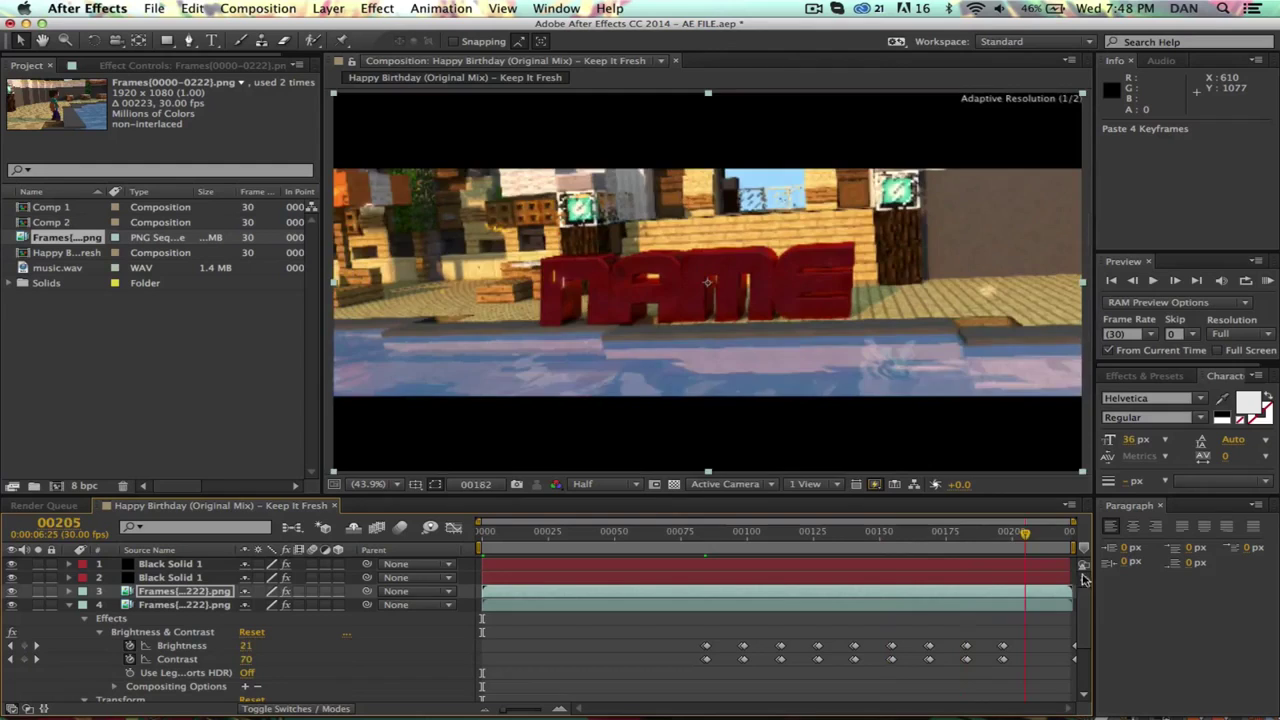
pyautogui.moveTo(1083, 578); pyautogui.dragTo(1135, 590)
pyautogui.click(156, 606)
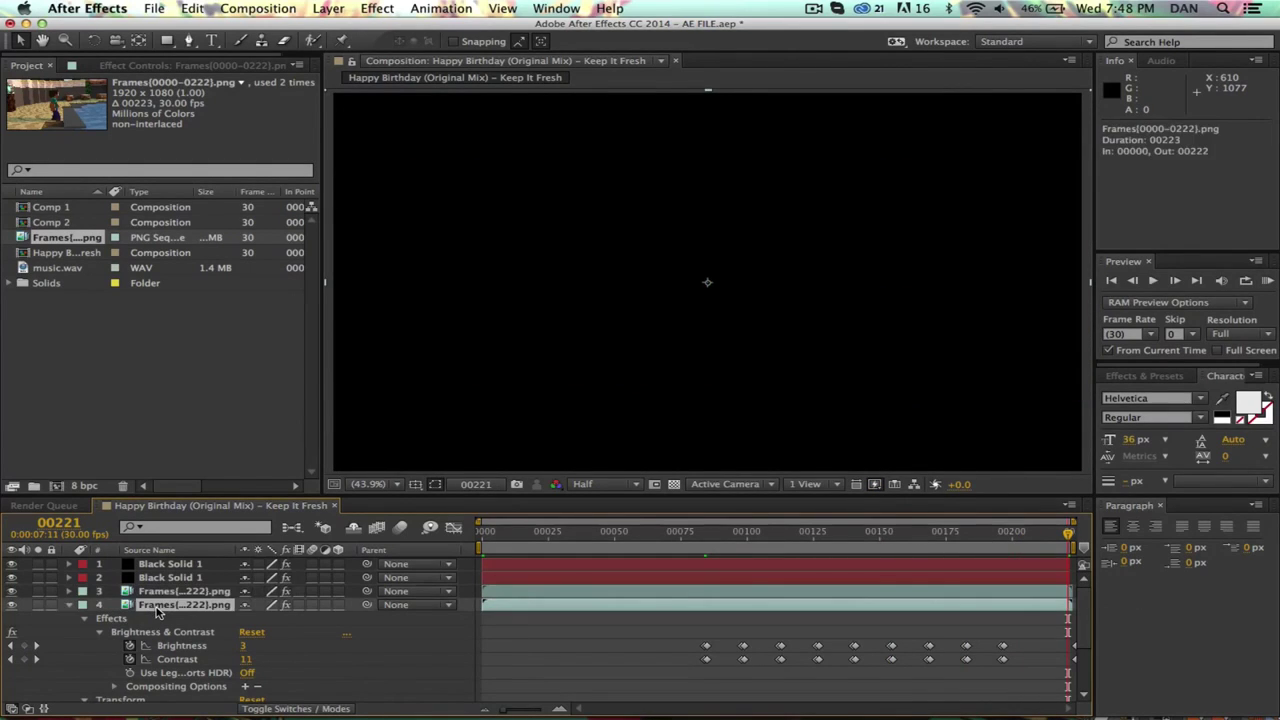
pyautogui.press('Delete')
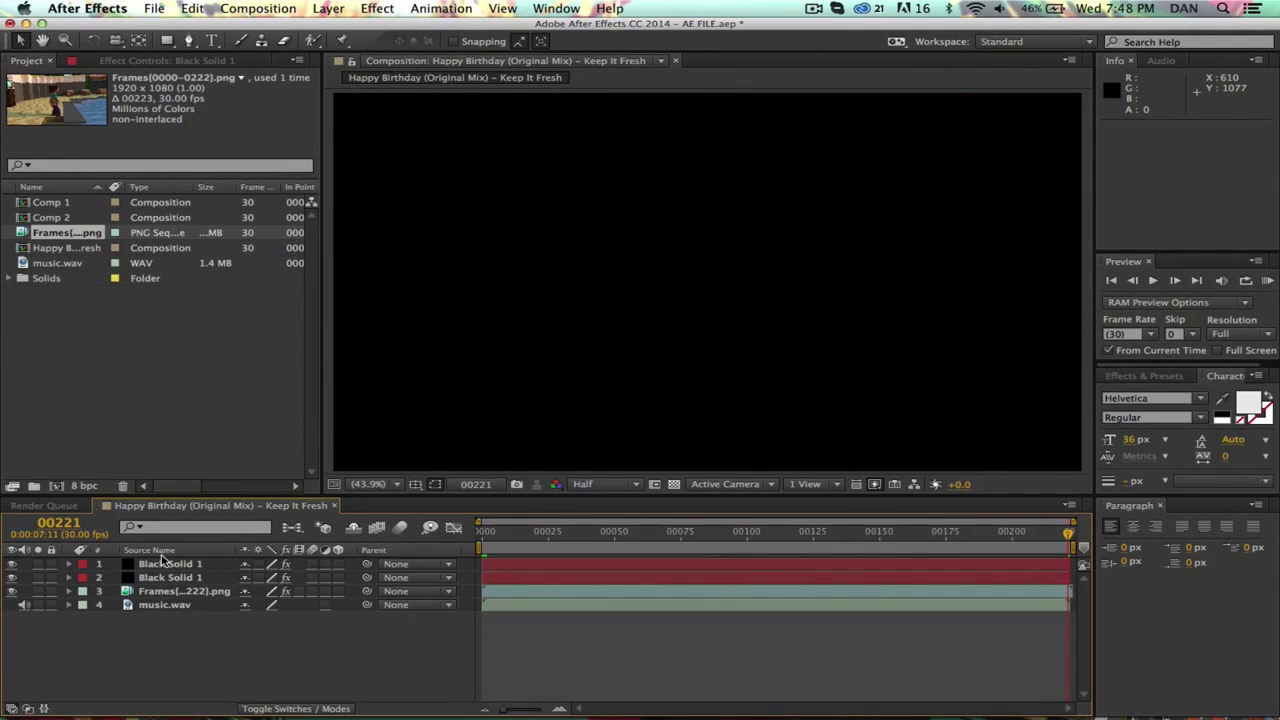
# Step: Undo the layer deletion and keyframe pasting, remove the added Frames layer, and save the project
pyautogui.hotkey('ctrl', 'z')
pyautogui.hotkey('ctrl', 'z')
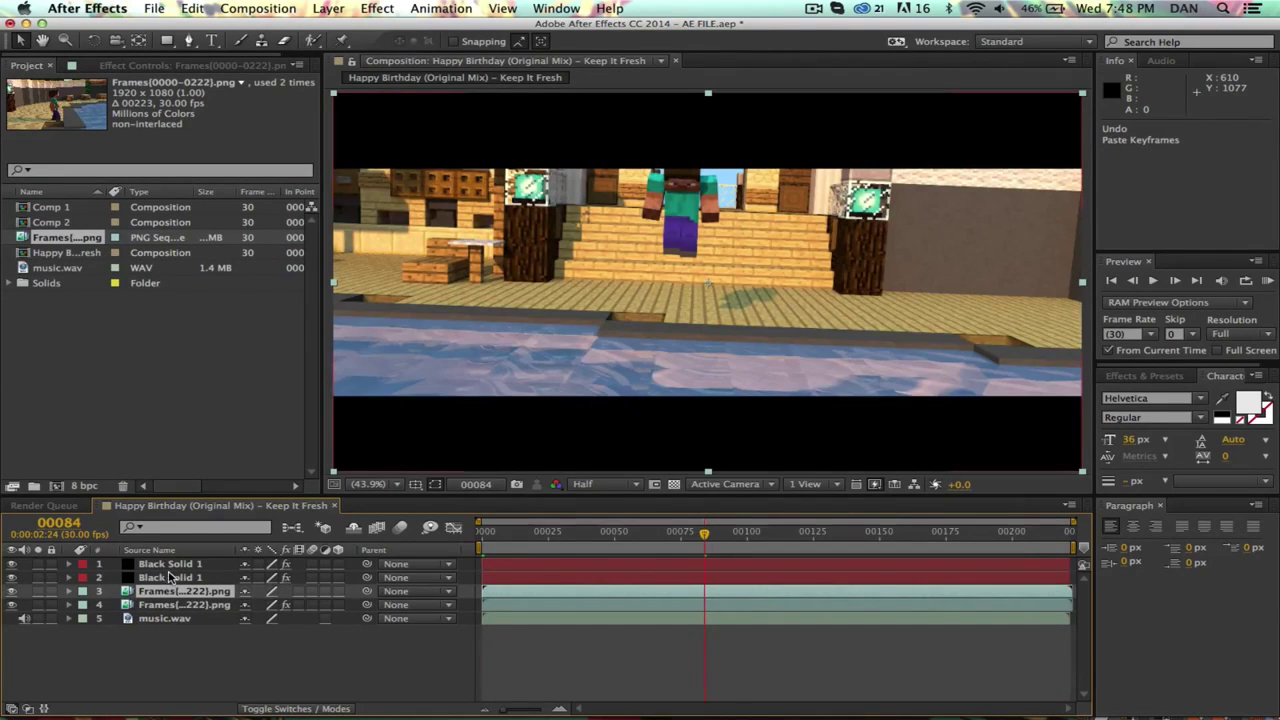
pyautogui.click(224, 593)
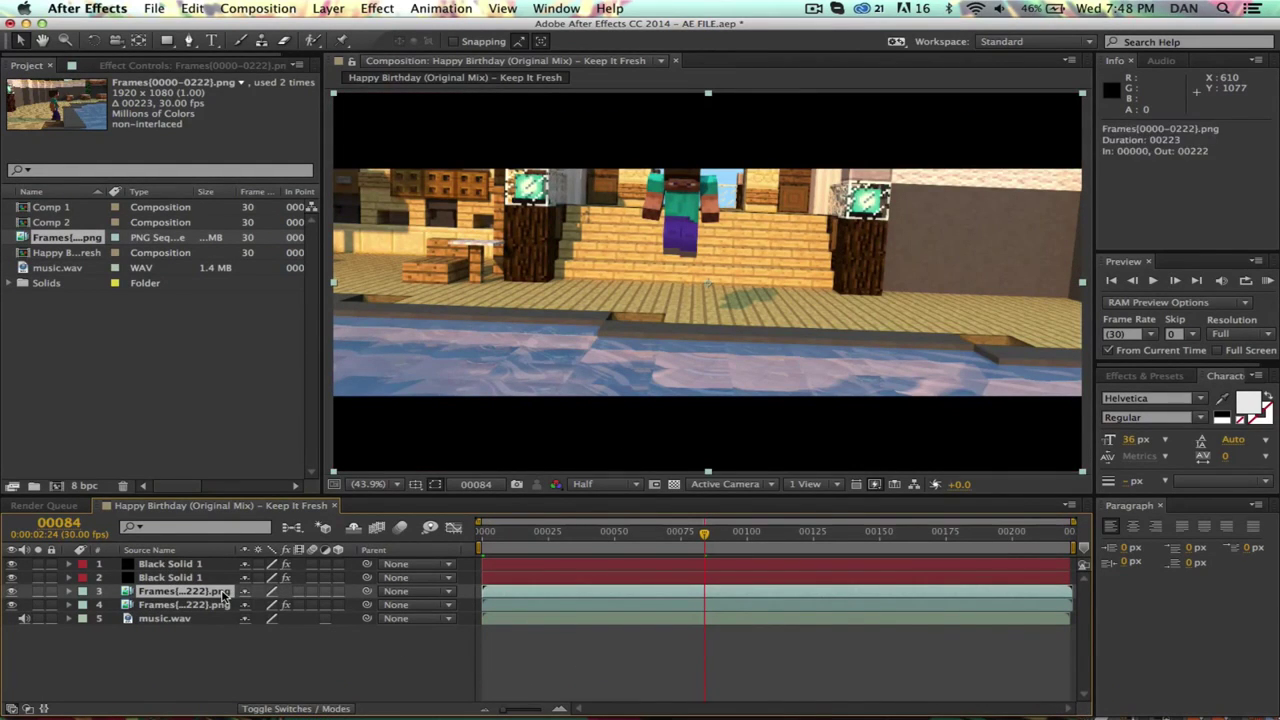
pyautogui.press('Delete')
pyautogui.hotkey('ctrl', 's')
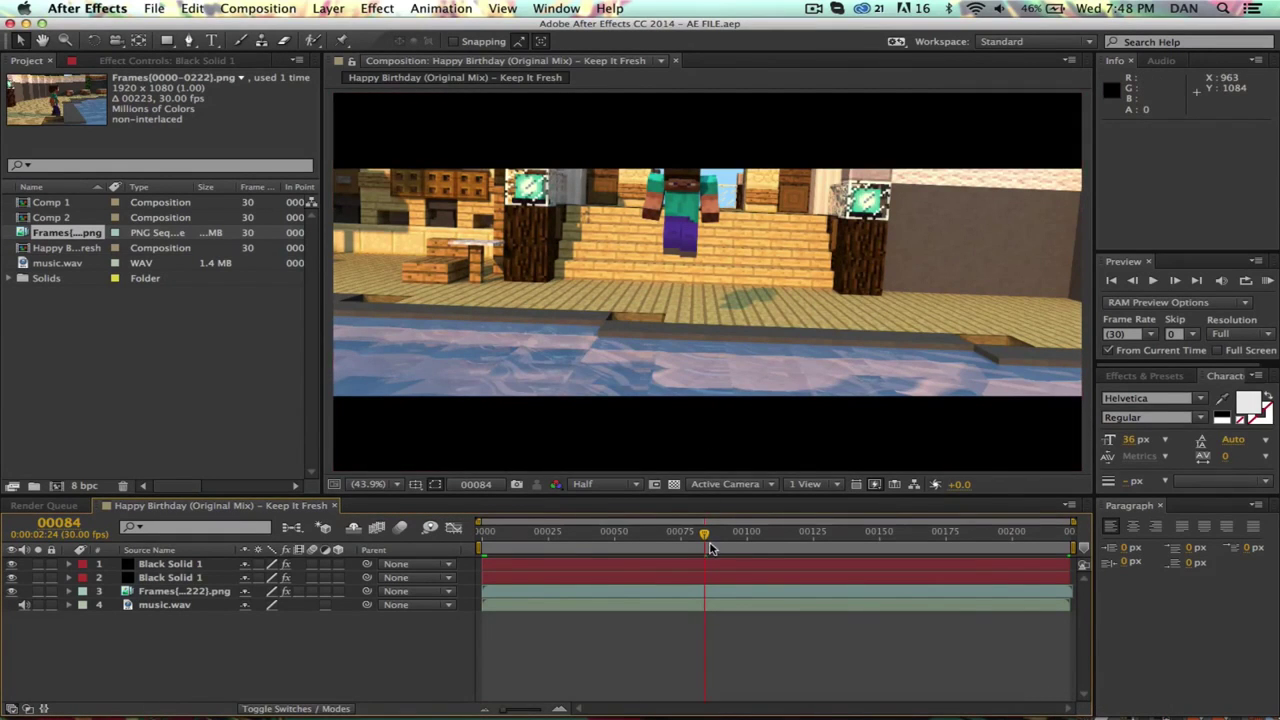
# Step: Scrub through the composition to its end and return to frame 0
pyautogui.moveTo(709, 546); pyautogui.dragTo(1157, 533)
pyautogui.press('Home')
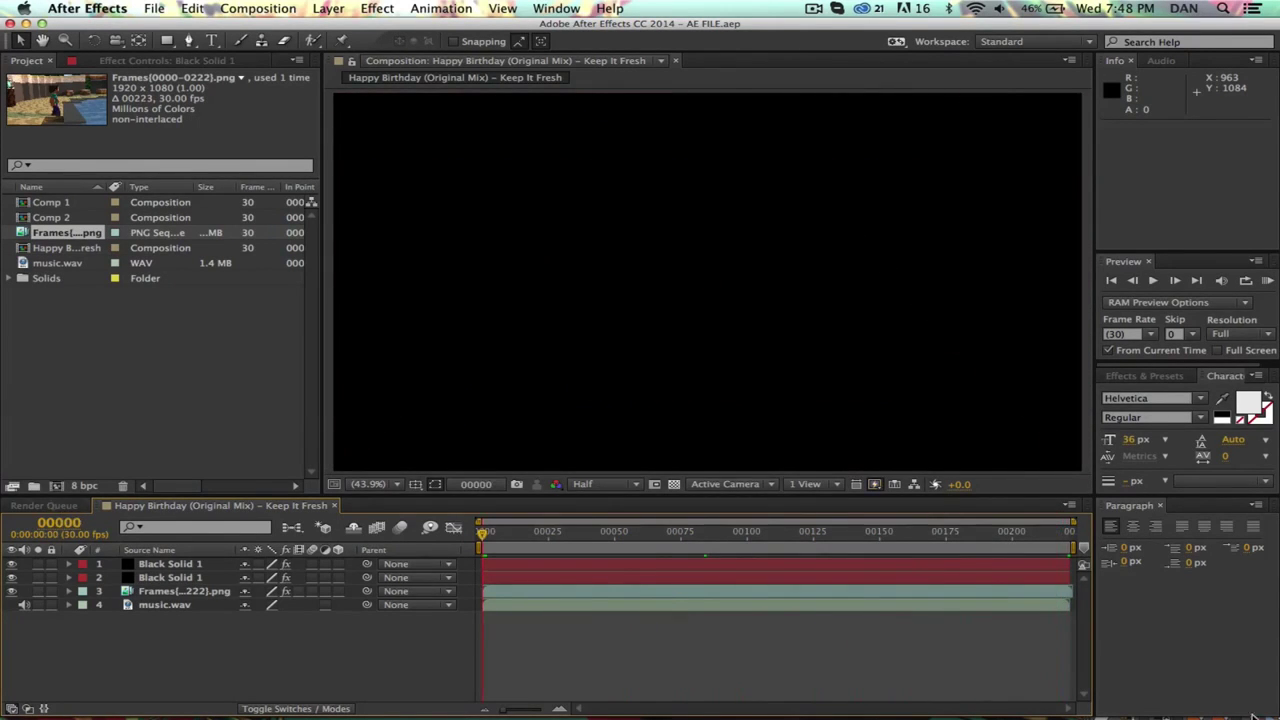
pyautogui.moveTo(990, 702)
# Step: Look up the export options with the composition's timeline active, including Add to Adobe Media Encoder Queue, without choosing one
pyautogui.click(297, 426)
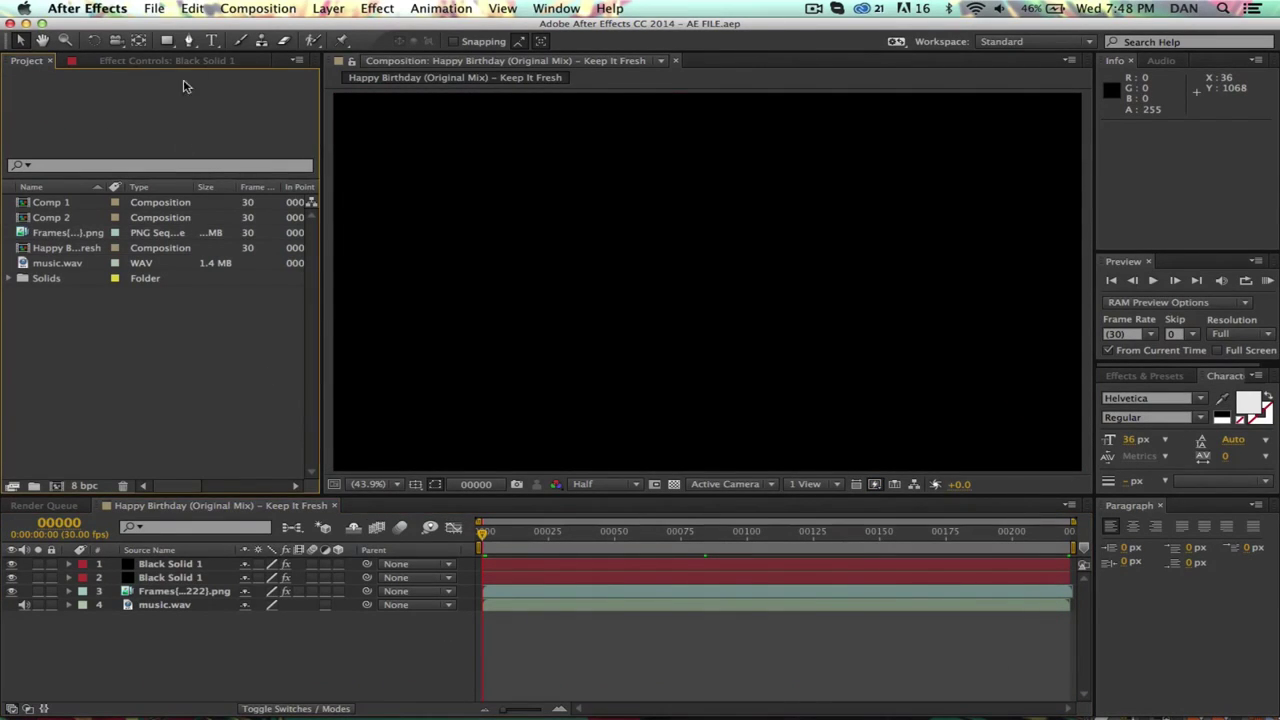
pyautogui.click(155, 8)
pyautogui.moveTo(200, 229)
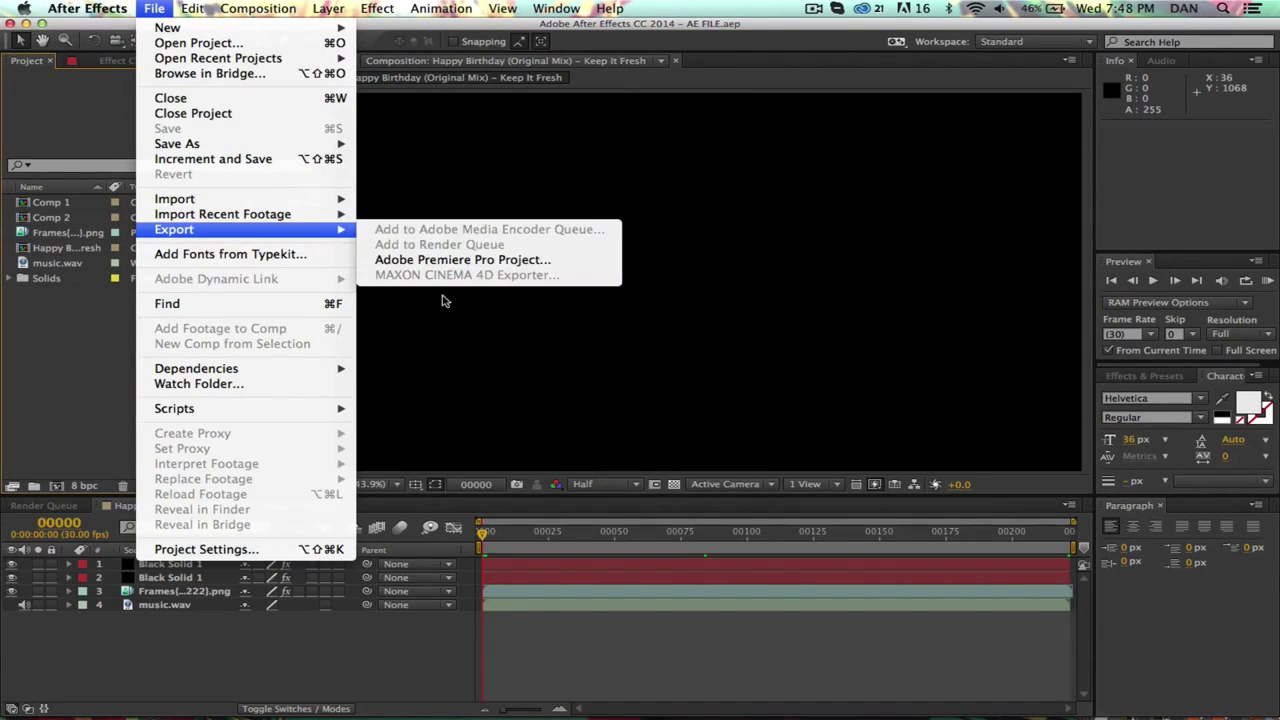
pyautogui.click(272, 654)
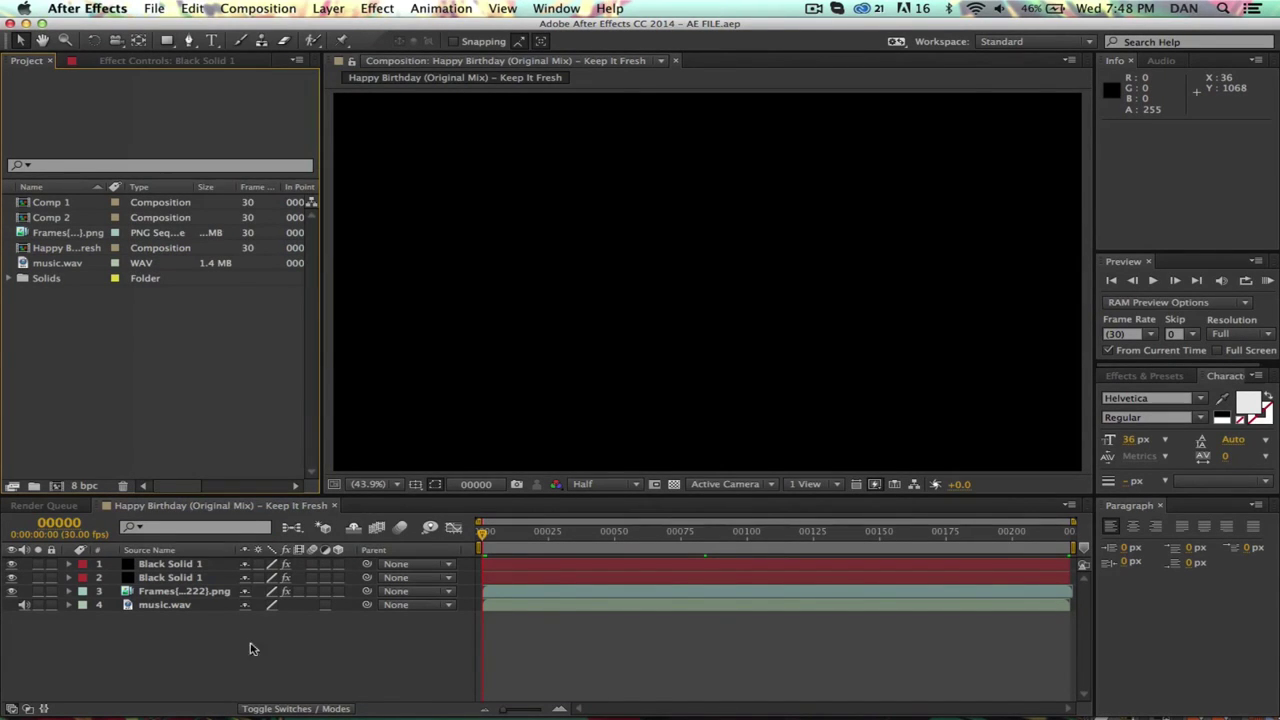
pyautogui.click(207, 673)
pyautogui.click(155, 8)
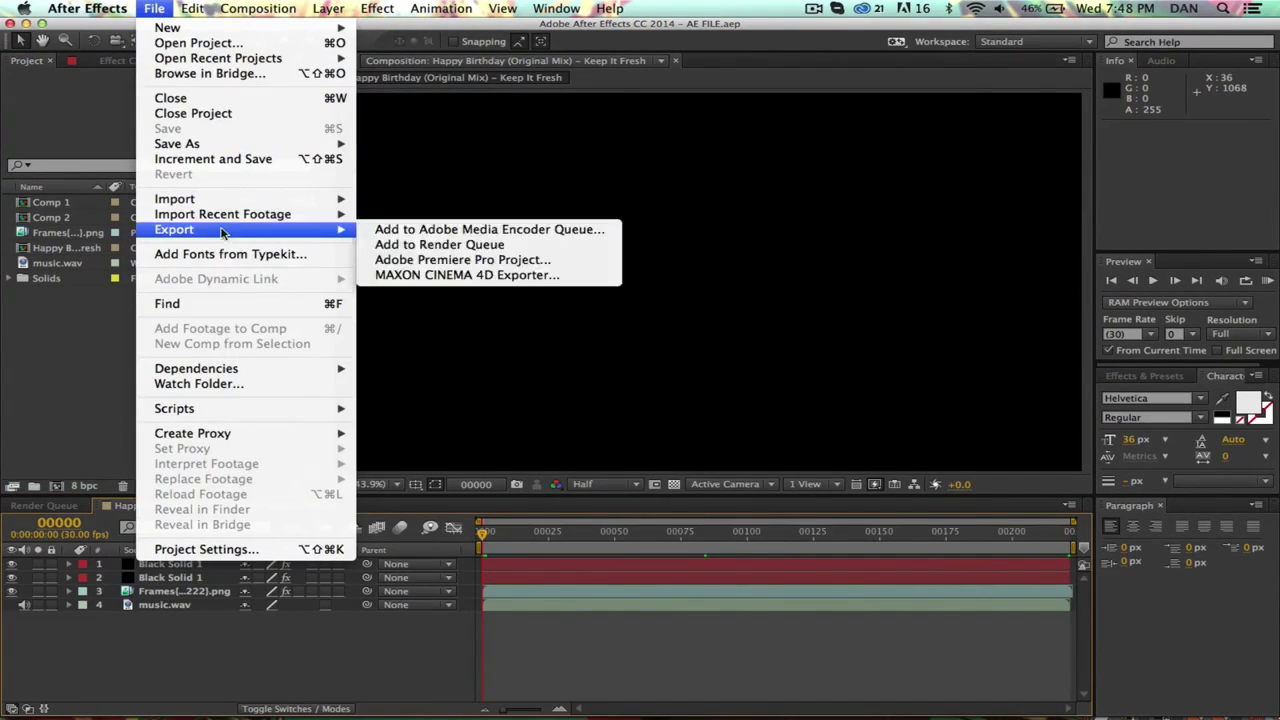
pyautogui.moveTo(222, 230)
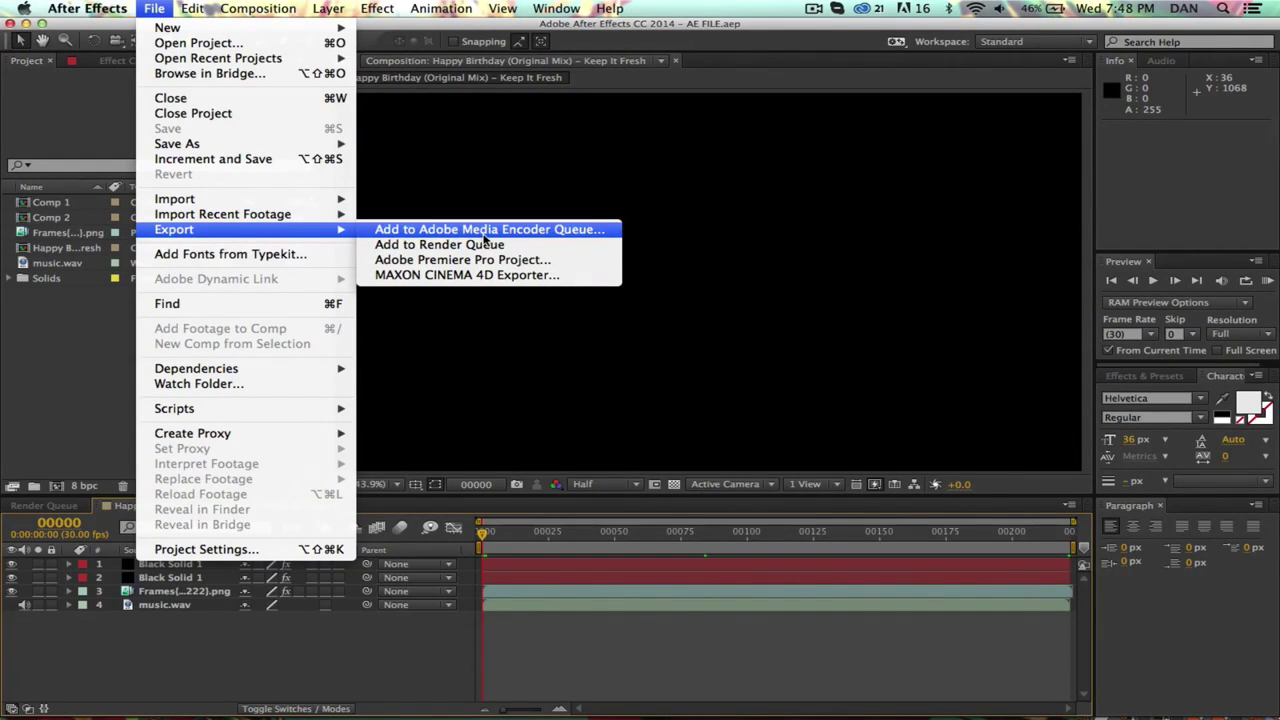
pyautogui.click(1225, 649)
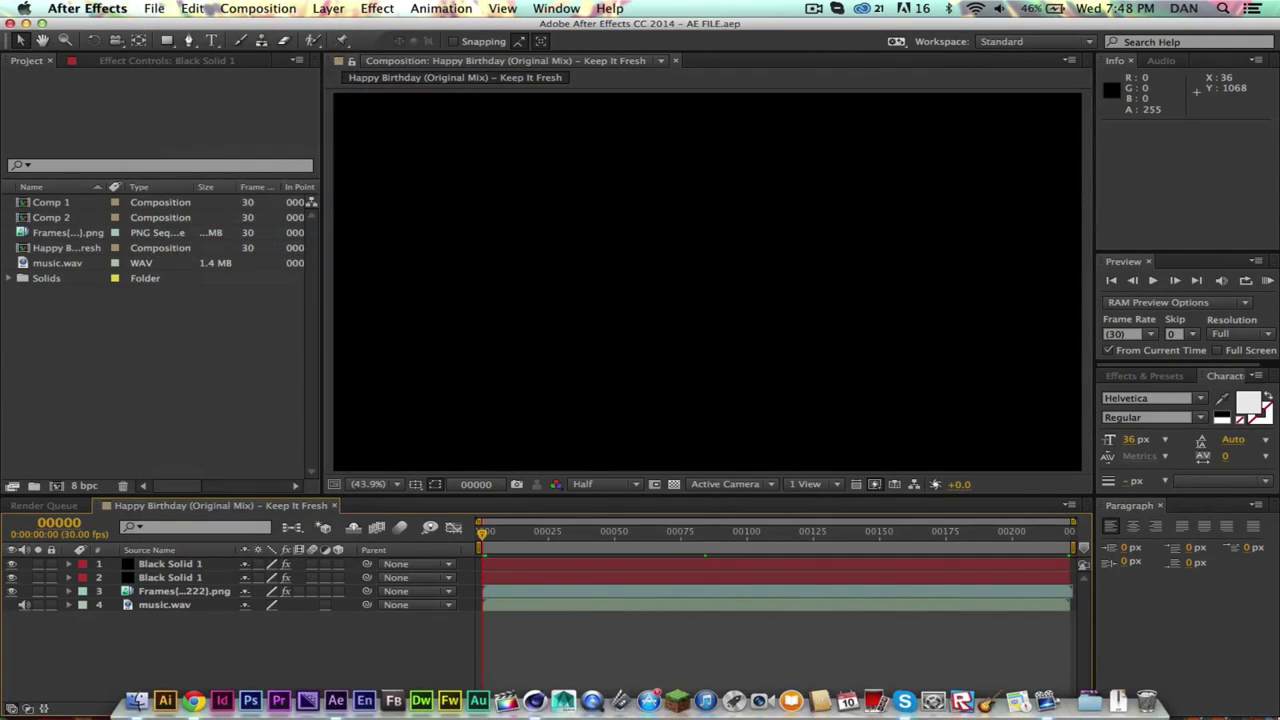